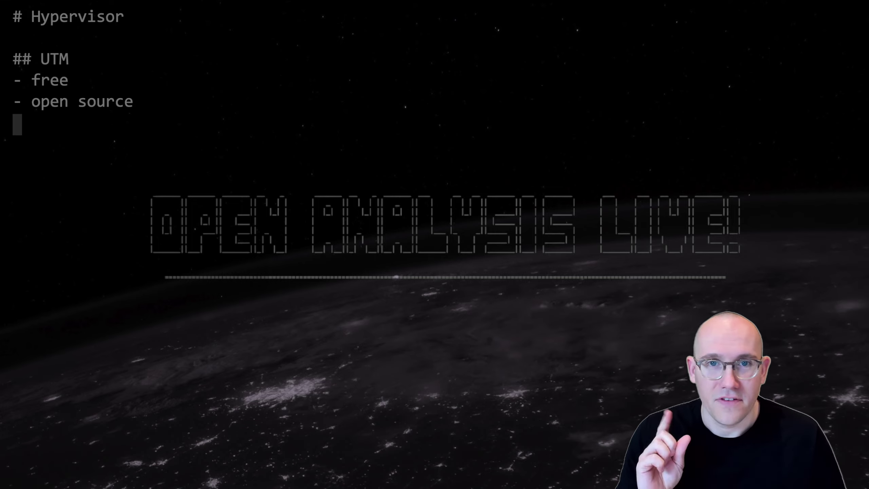
Step: Add a '## VMware Fusion' heading with the bullet '- Free tech preview 22H2'
{"action": "key", "text": "Return"}
{"action": "type", "text": "## VMware Fusion"}
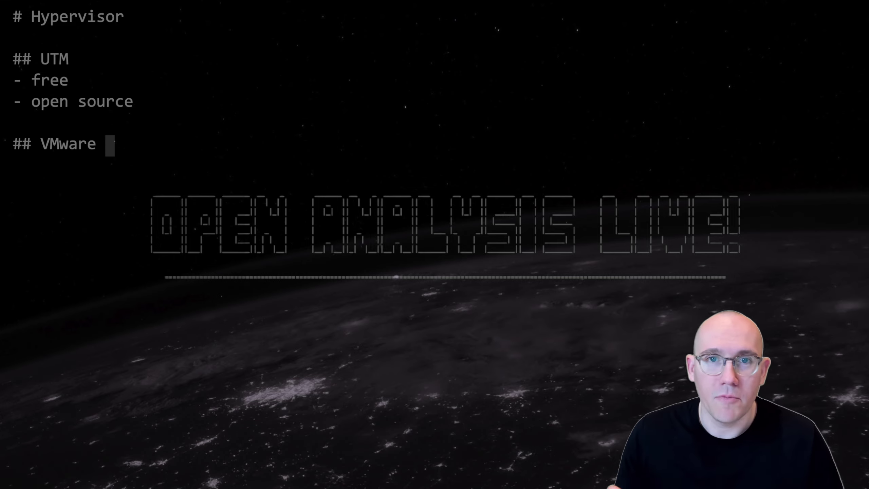
{"action": "key", "text": "Return"}
{"action": "type", "text": "- Free tech preview 22H2"}
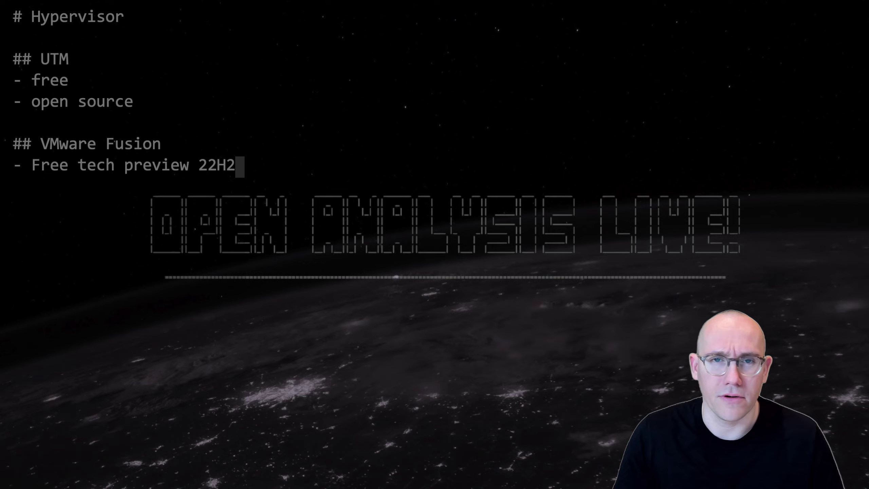
{"action": "key", "text": "Return"}
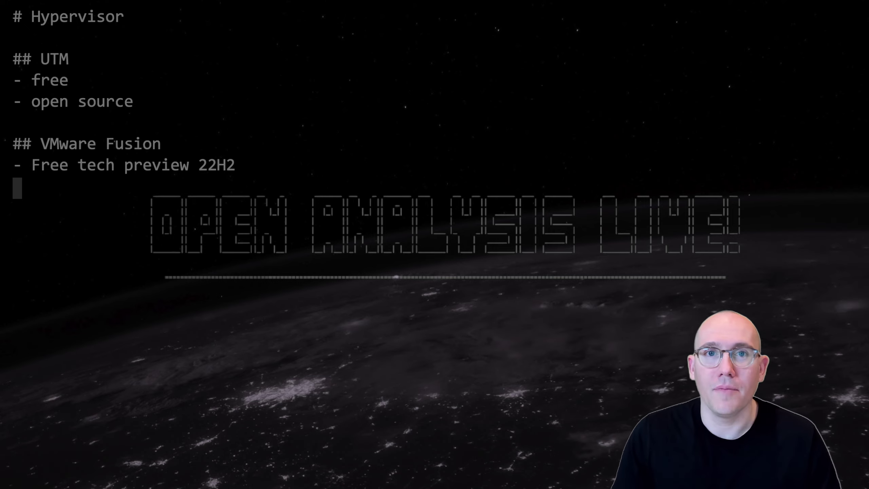
Step: Add the bullets '- no snapshots' and '- no poweroff' to the UTM list
{"action": "key", "text": "Up"}
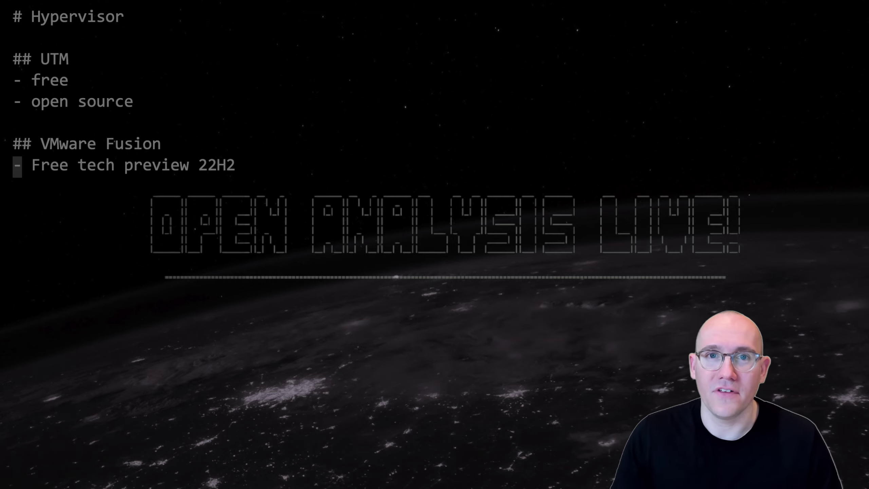
{"action": "key", "text": "Up"}
{"action": "key", "text": "Up"}
{"action": "type", "text": "- no snapshots"}
{"action": "key", "text": "Return"}
{"action": "type", "text": "- no poweroff"}
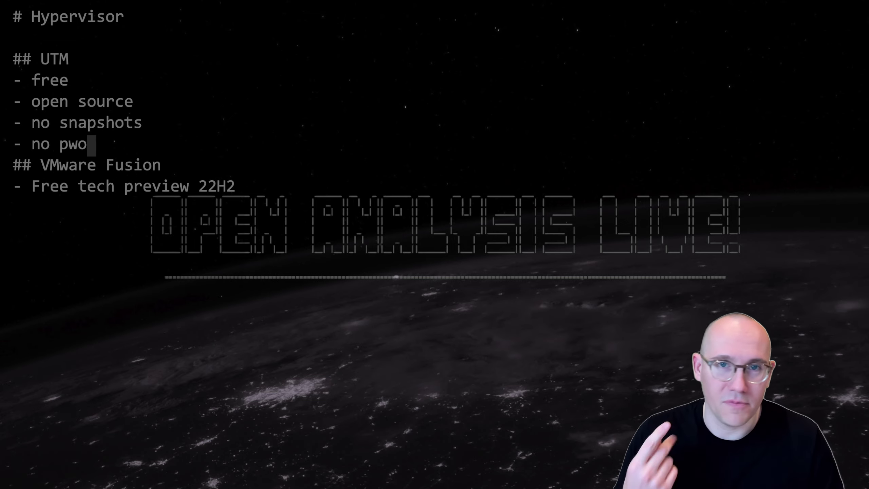
{"action": "key", "text": "Return"}
Step: Add a '## Parallels' heading with the bullet '- Paid option' below VMware Fusion
{"action": "key", "text": "Down"}
{"action": "key", "text": "Down"}
{"action": "key", "text": "Down"}
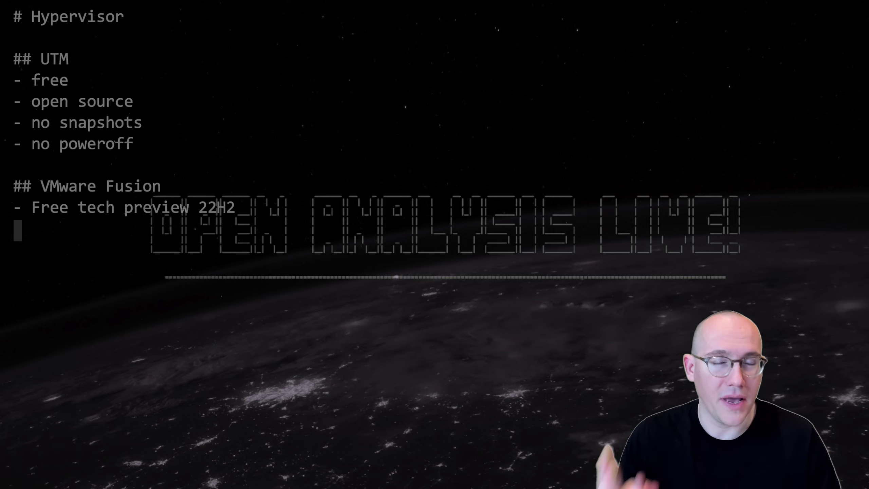
{"action": "key", "text": "Return"}
{"action": "type", "text": "## Parallels"}
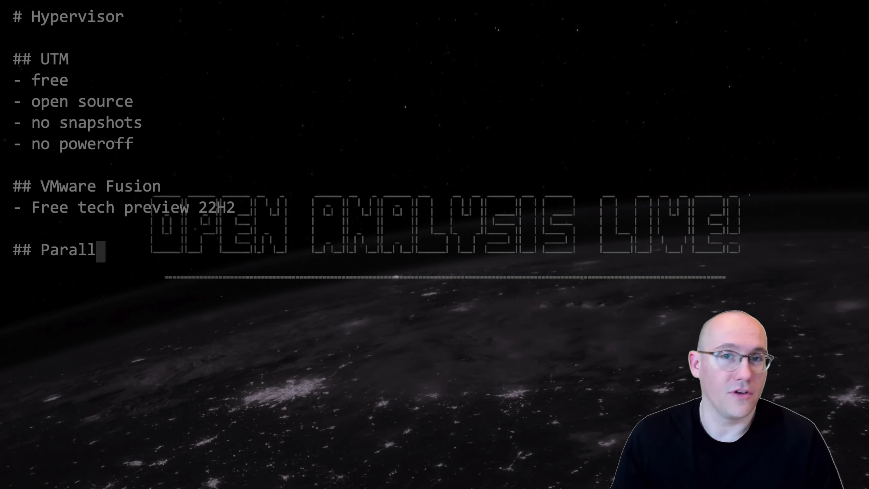
{"action": "key", "text": "Return"}
{"action": "type", "text": "- Paid option"}
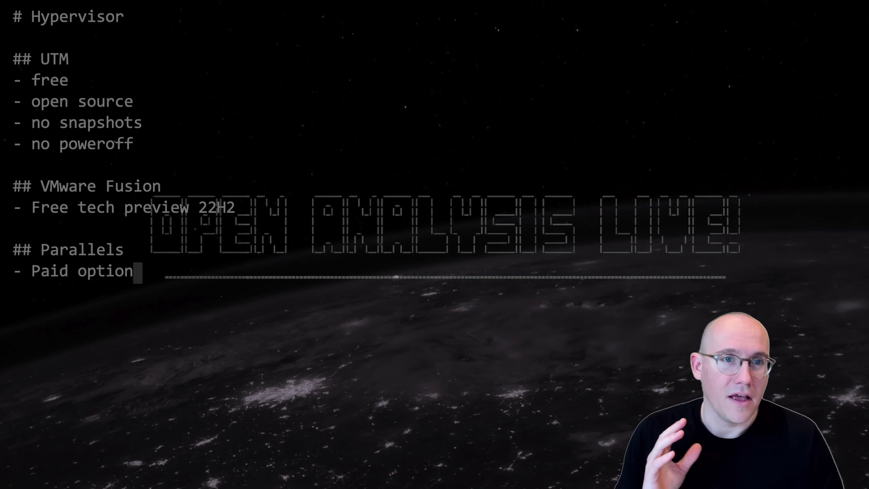
Step: Replace the entire note with the heading '# VM Setup'
{"action": "key", "text": "ctrl+a"}
{"action": "key", "text": "BackSpace"}
{"action": "type", "text": "# VM Setup"}
{"action": "key", "text": "Return"}
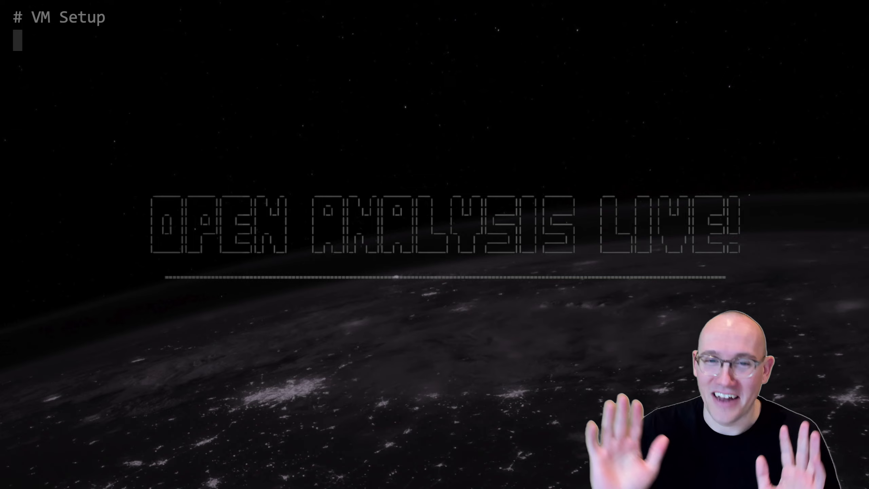
Step: Write 'Use an ARM VM.' under the heading and start a '## Windows 11 ARM' subheading
{"action": "key", "text": "Return"}
{"action": "type", "text": "Use an ARM VM."}
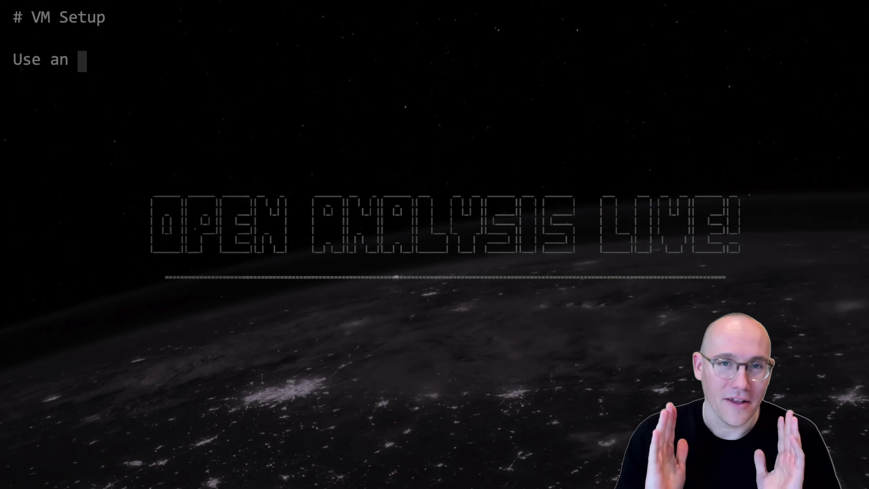
{"action": "key", "text": "Return"}
{"action": "key", "text": "Return"}
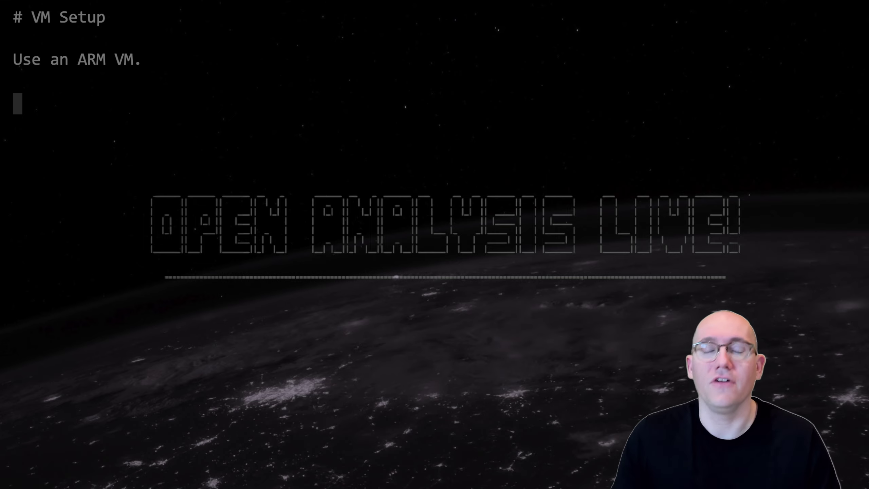
{"action": "type", "text": "## "}
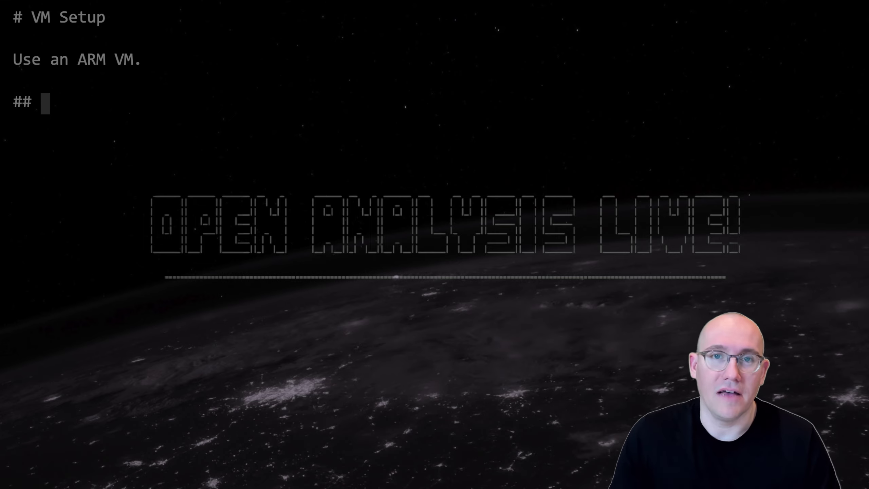
{"action": "type", "text": "Windows 11 ARM"}
Step: Add the bullet '- beta release for Windows Insider' under the Windows 11 ARM subheading
{"action": "key", "text": "Return"}
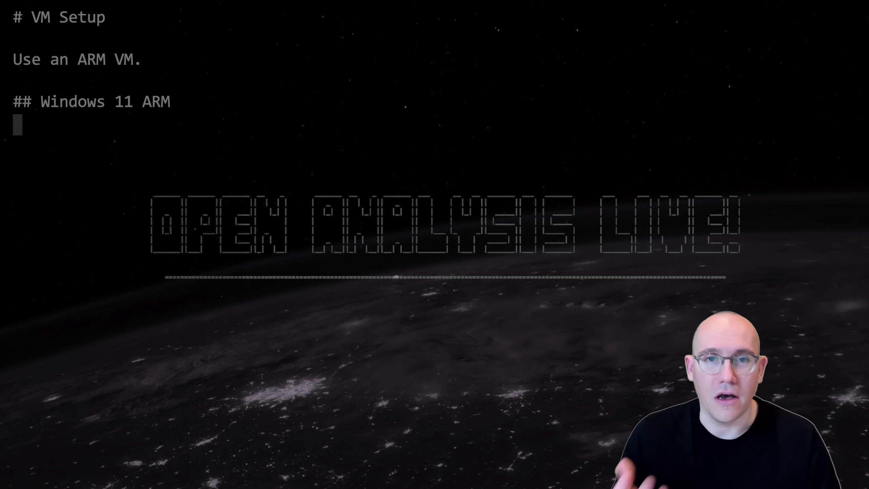
{"action": "type", "text": "- beta release for Windows Insider"}
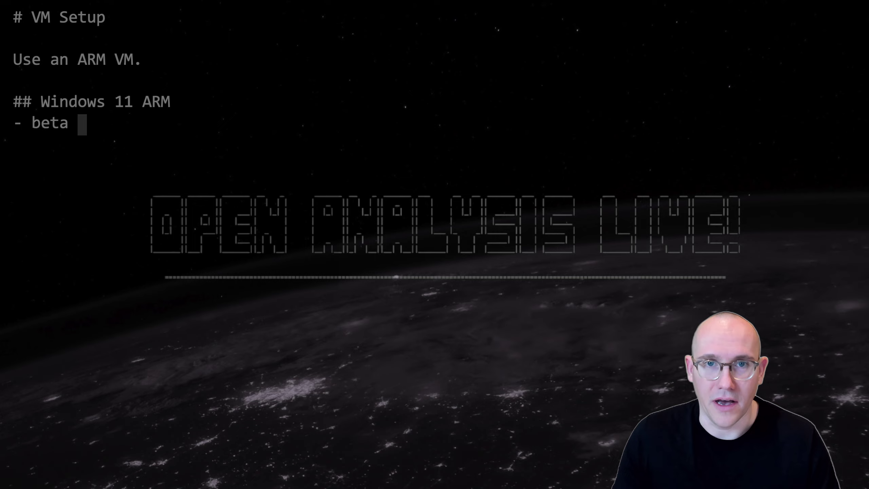
{"action": "key", "text": "Return"}
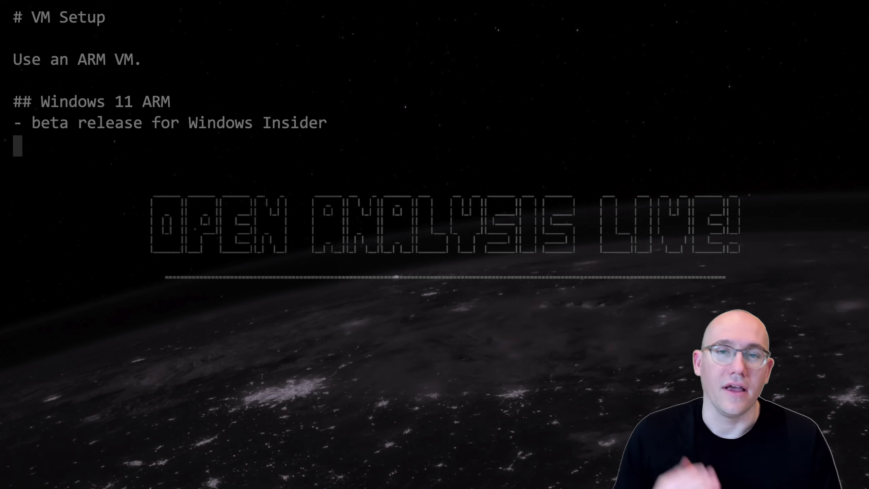
Step: Add '- all intel applications run through virtualization' to the notes, then hide the editor
{"action": "type", "text": "- all intel app"}
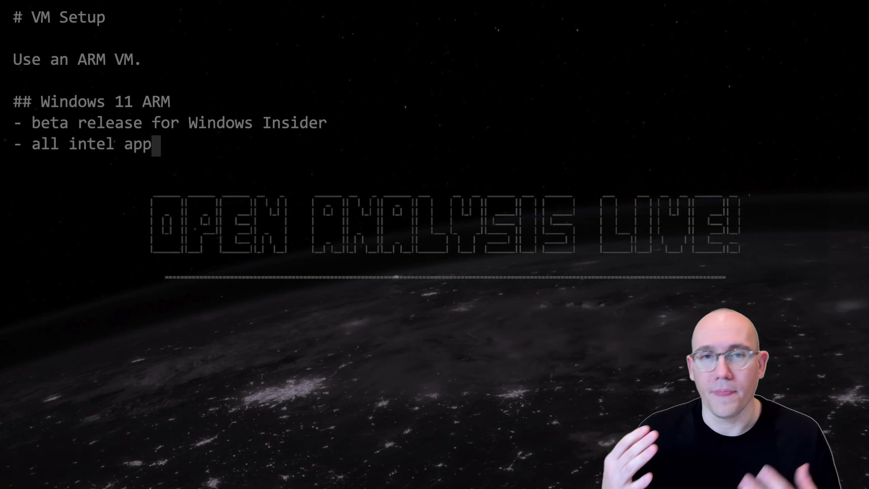
{"action": "type", "text": "lications run through virtu"}
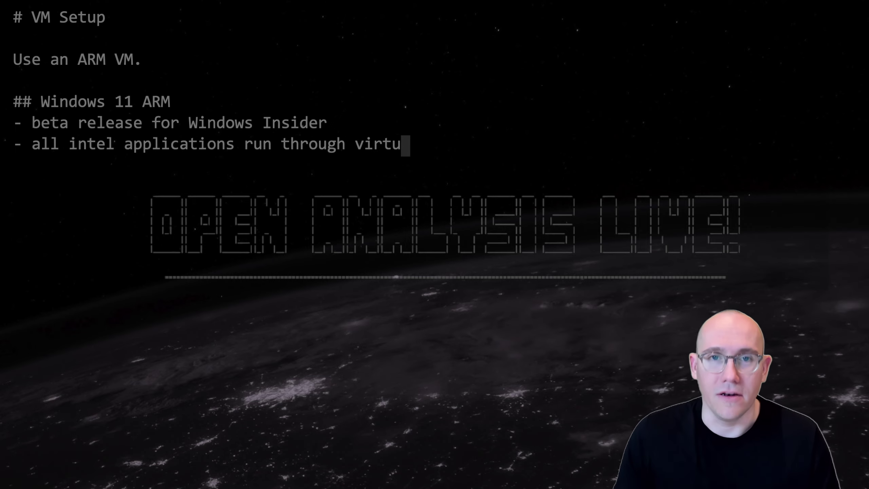
{"action": "type", "text": "alization"}
{"action": "key", "text": "Return"}
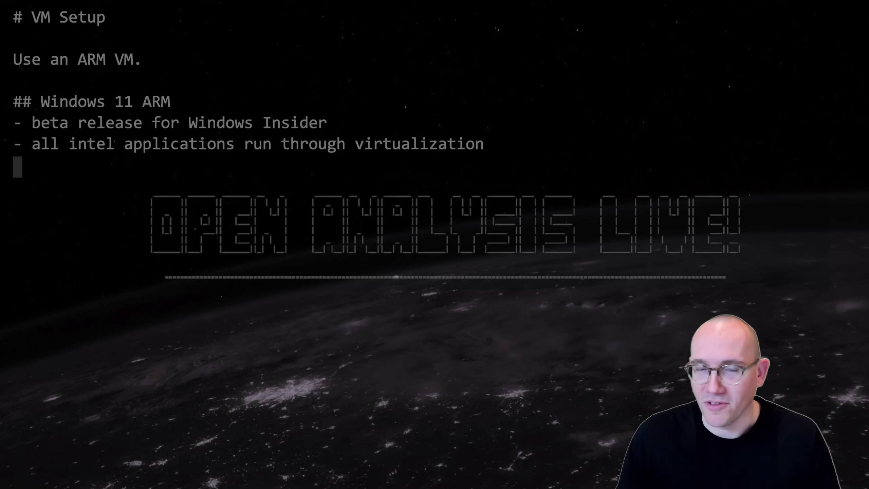
{"action": "key", "text": "super+h"}
Step: Load the Customer Connect page in a new tab and download VMware-Fusion-e.x.p-20486664_universal.dmg
{"action": "key", "text": "super+n"}
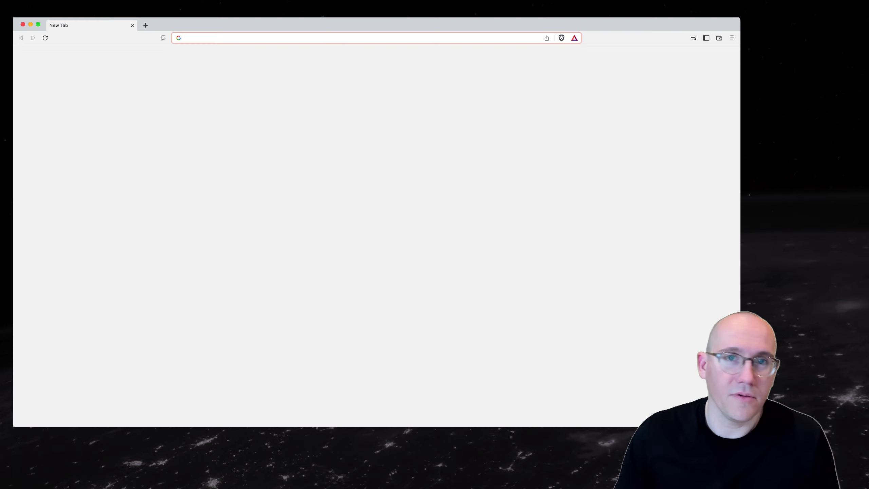
{"action": "type", "text": "customerconnect.vmware.com/downloads/get-download?downloadGroup=FUS-PUBTP-22H2"}
{"action": "key", "text": "Return"}
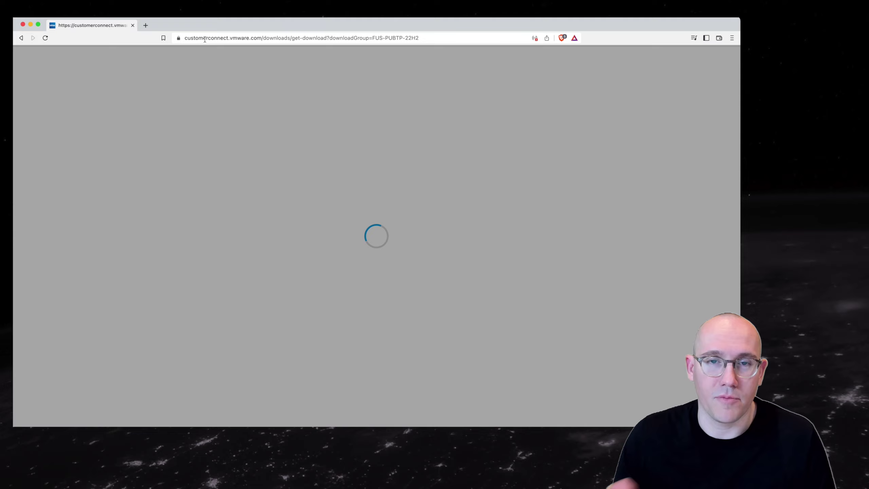
{"action": "scroll", "coordinate": [399, 242], "scroll_direction": "down", "scroll_amount": 2}
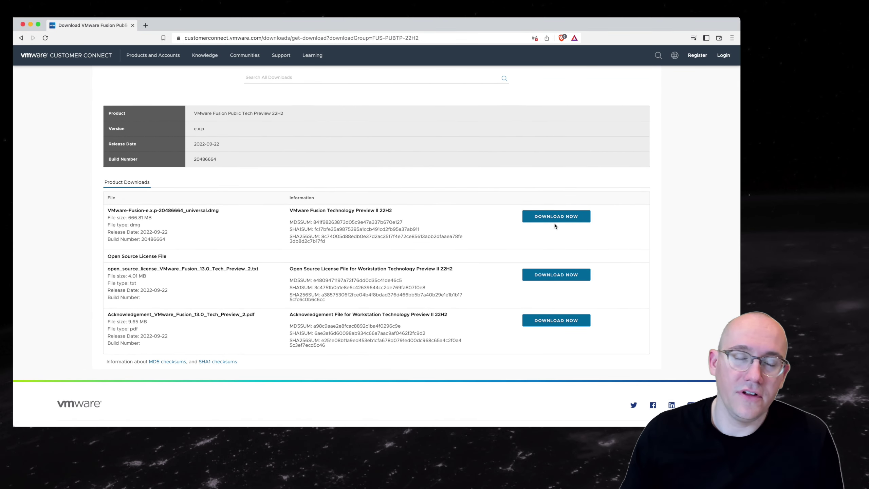
{"action": "left_click", "coordinate": [554, 217]}
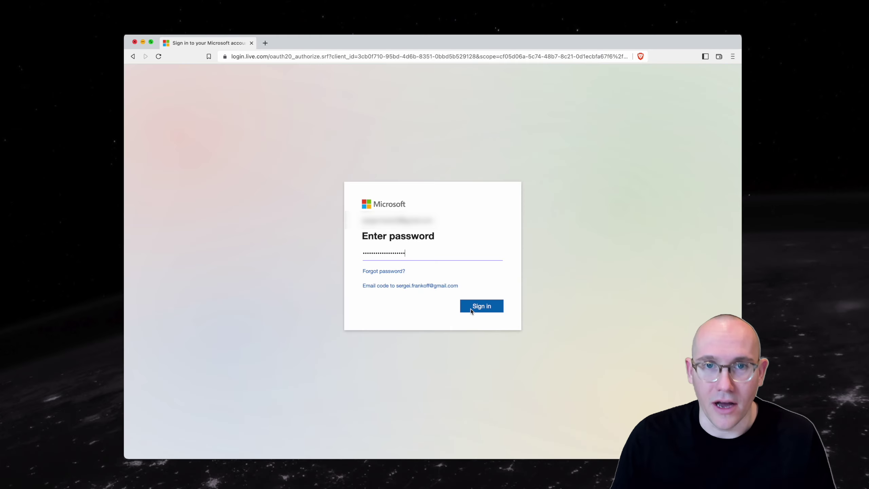
Step: Submit the Microsoft account password and choose to stay signed in
{"action": "left_click", "coordinate": [481, 307]}
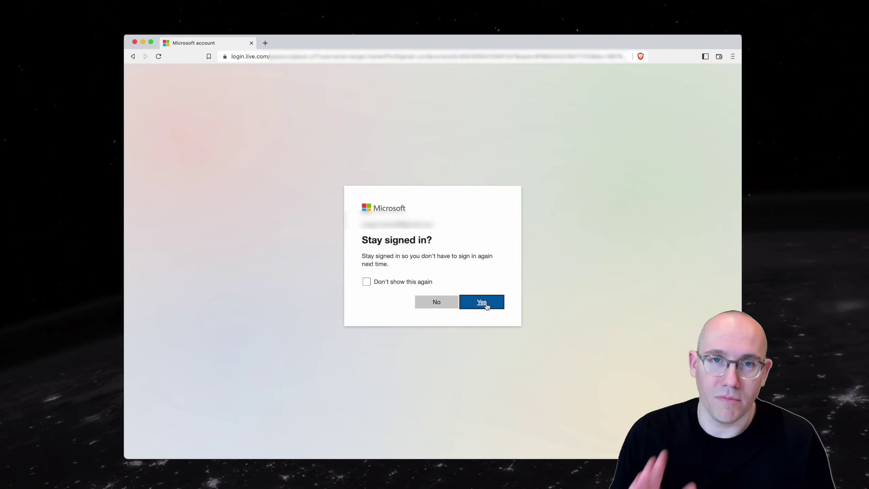
{"action": "left_click", "coordinate": [486, 306]}
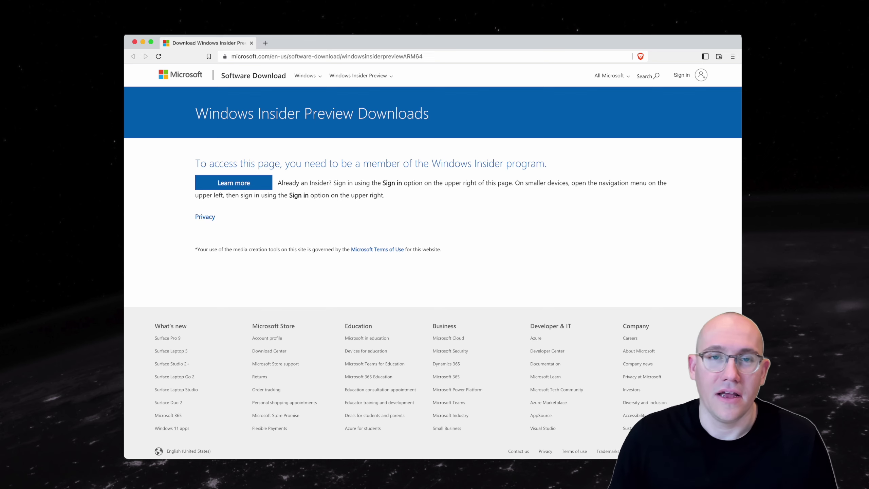
Step: Sign in to Insider downloads and select the Beta Channel ARM64 Windows 11 edition
{"action": "left_click", "coordinate": [681, 75]}
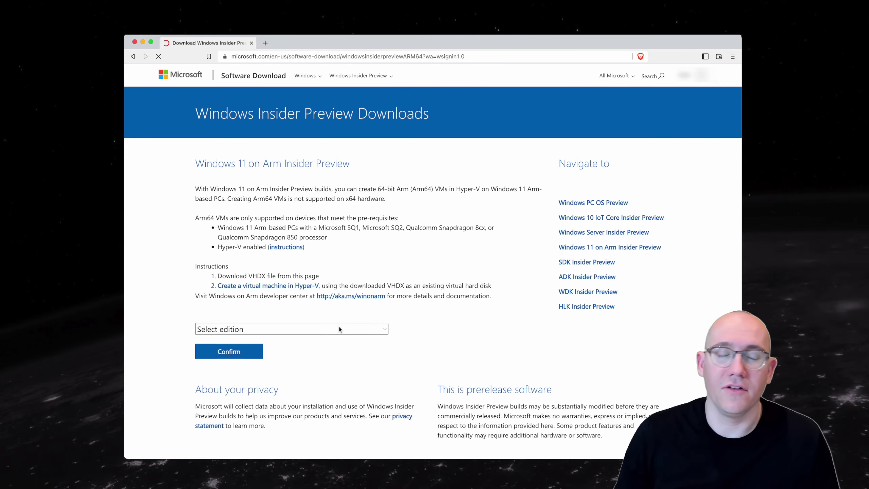
{"action": "left_click", "coordinate": [340, 328]}
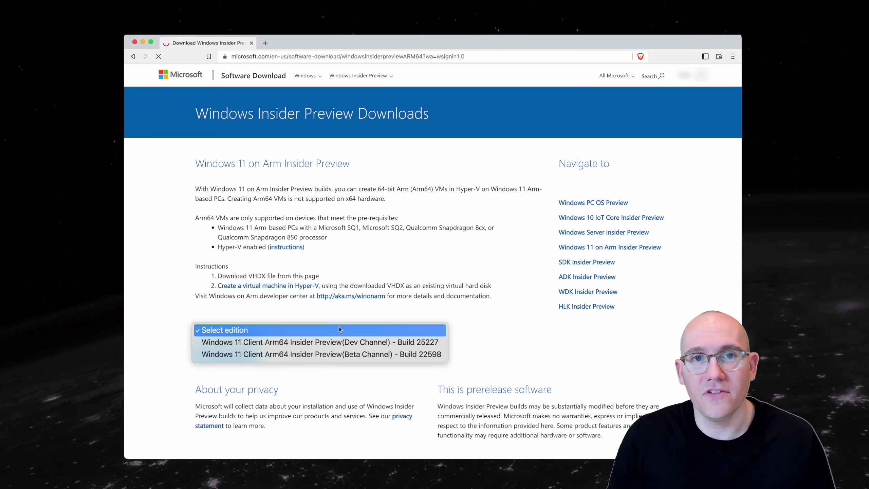
{"action": "left_click", "coordinate": [370, 353]}
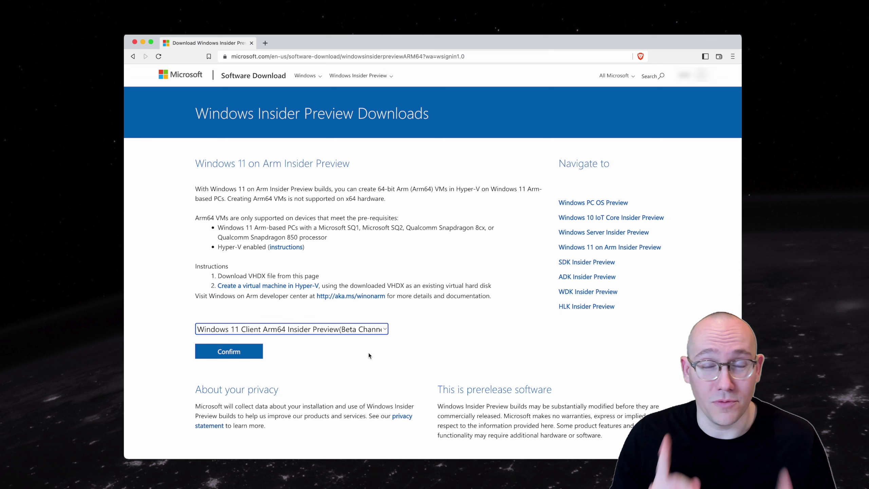
{"action": "left_click", "coordinate": [259, 357]}
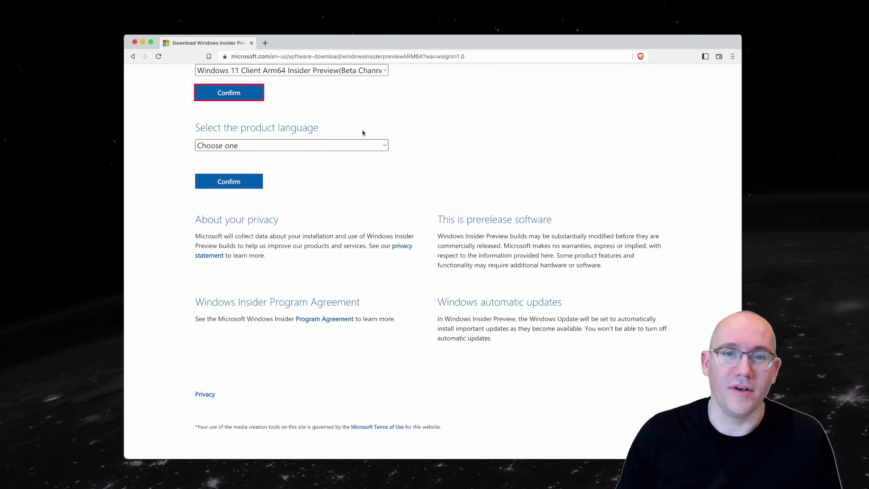
Step: Choose English (United States) and save the ARM64 build 22598 VHDX into Downloads
{"action": "left_click", "coordinate": [382, 145]}
{"action": "left_click", "coordinate": [361, 158]}
{"action": "left_click", "coordinate": [211, 185]}
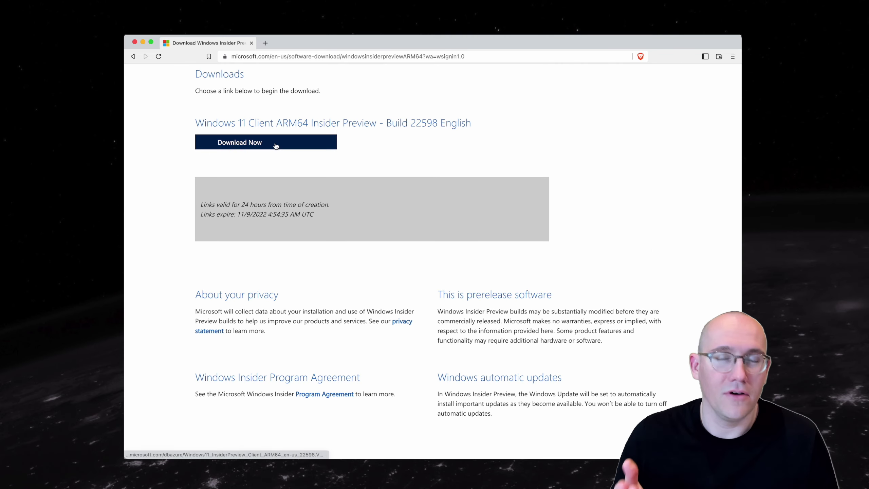
{"action": "left_click", "coordinate": [276, 144]}
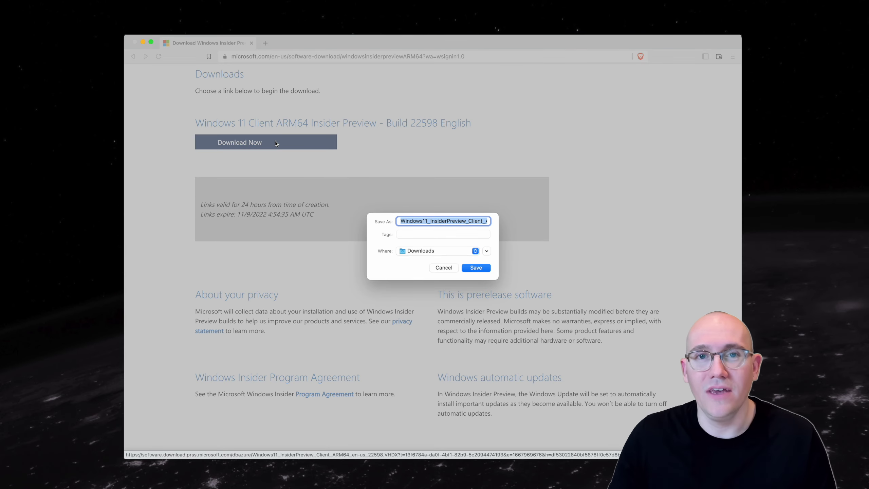
{"action": "left_click", "coordinate": [485, 267]}
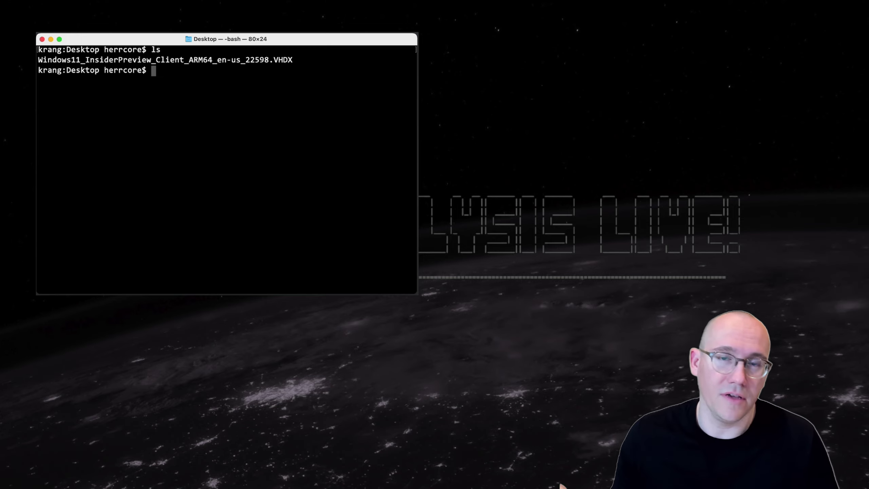
Step: Run 'qemu-img convert' on the build 22598 VHDX with '-O vmdk' to produce win11.vmdk
{"action": "type", "text": "qemu-"}
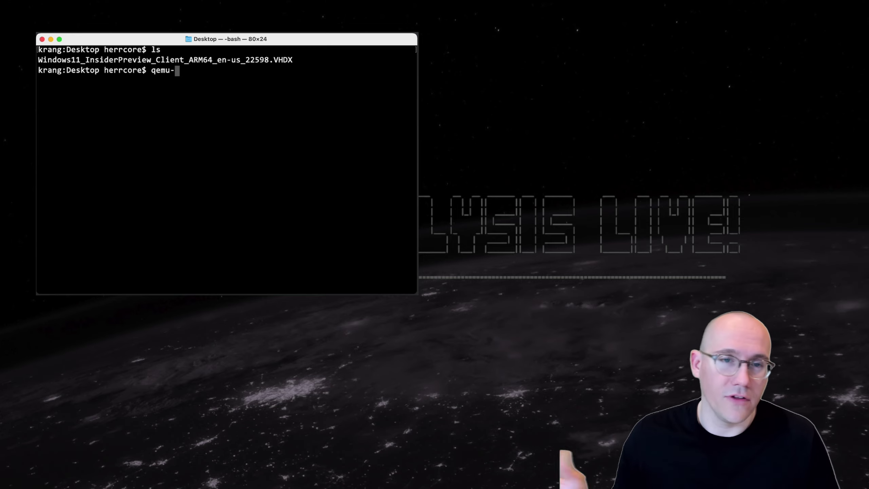
{"action": "type", "text": "img convert W"}
{"action": "key", "text": "Tab"}
{"action": "type", "text": "-O vmdk "}
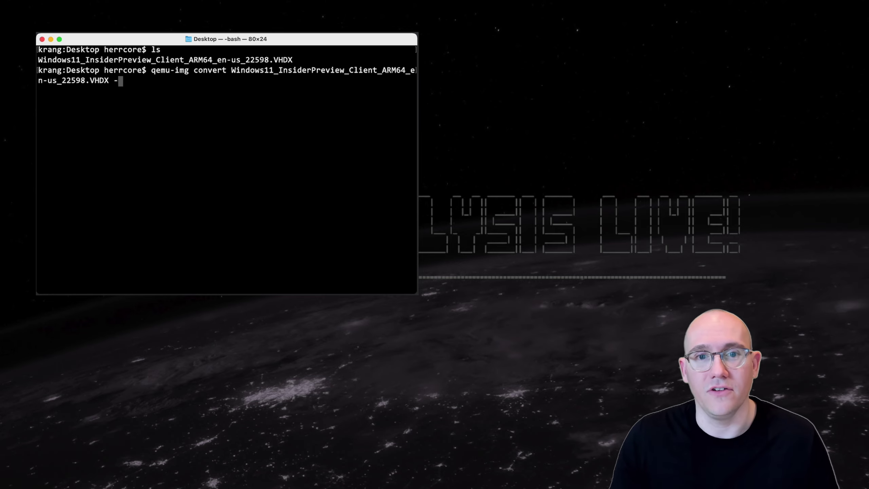
{"action": "type", "text": "win11.vmdk"}
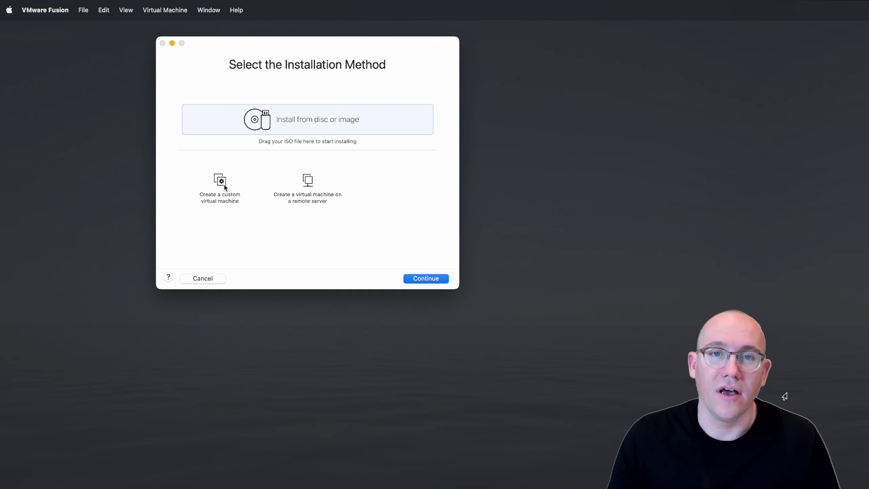
Step: Start a custom Windows 11 64-bit Arm virtual machine and set its encryption password
{"action": "left_click", "coordinate": [221, 186]}
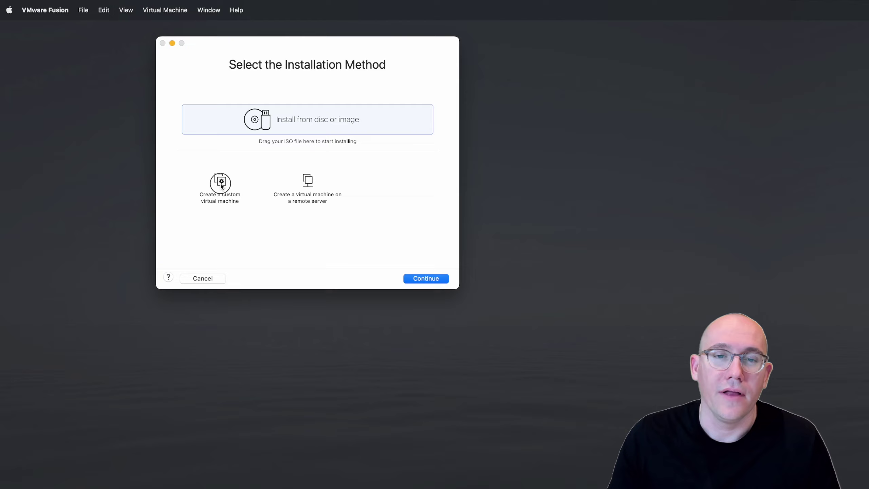
{"action": "double_click", "coordinate": [220, 184]}
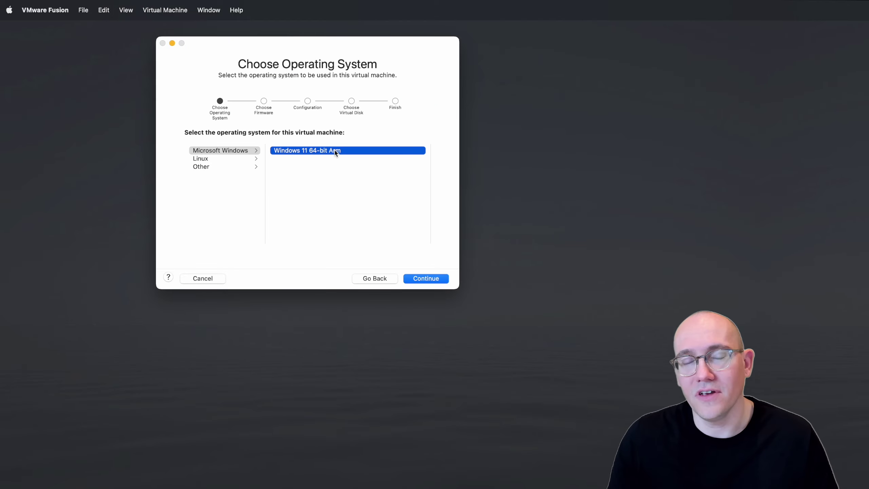
{"action": "left_click", "coordinate": [428, 279]}
{"action": "left_click", "coordinate": [434, 279]}
{"action": "type", "text": "**********"}
{"action": "key", "text": "Tab"}
{"action": "type", "text": "**********"}
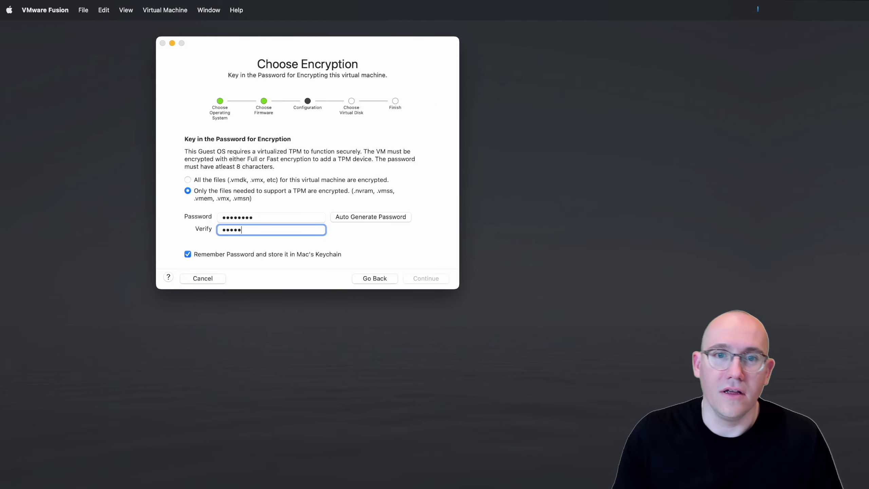
{"action": "left_click", "coordinate": [432, 279]}
Step: Attach the existing Desktop disk win11.vmdk, then finish and save the virtual machine
{"action": "left_click", "coordinate": [245, 160]}
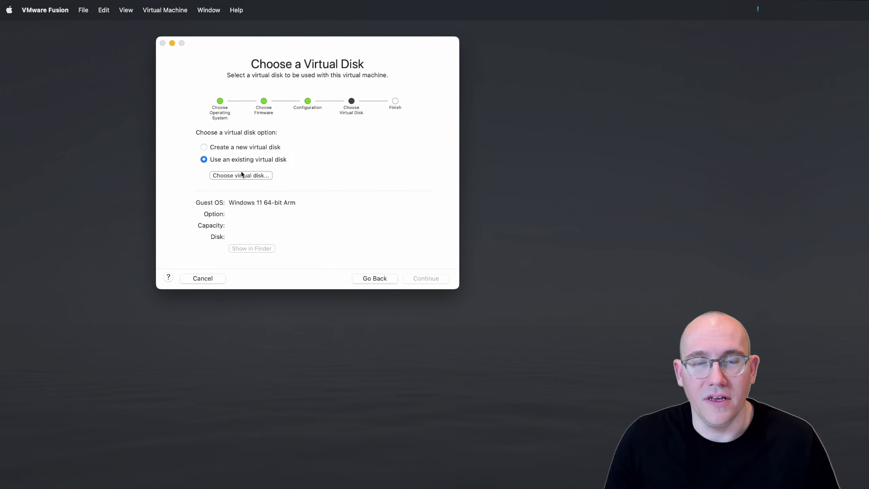
{"action": "left_click", "coordinate": [242, 175]}
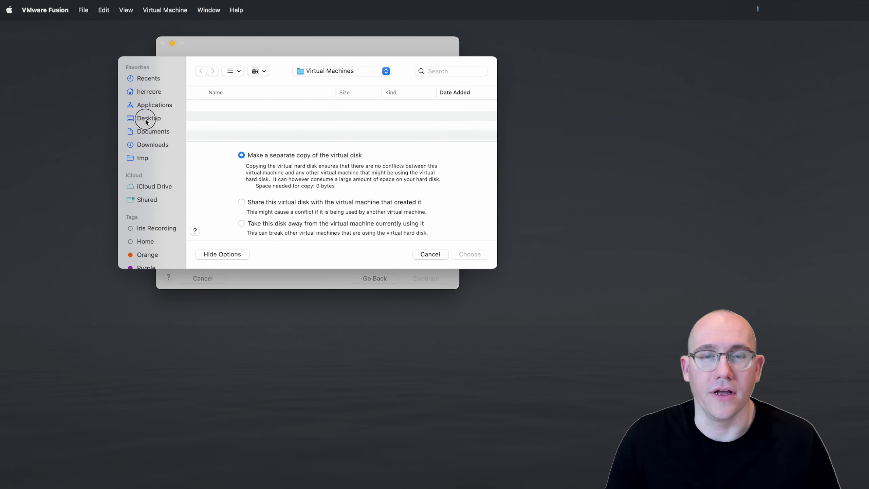
{"action": "left_click", "coordinate": [146, 118]}
{"action": "left_click", "coordinate": [506, 223]}
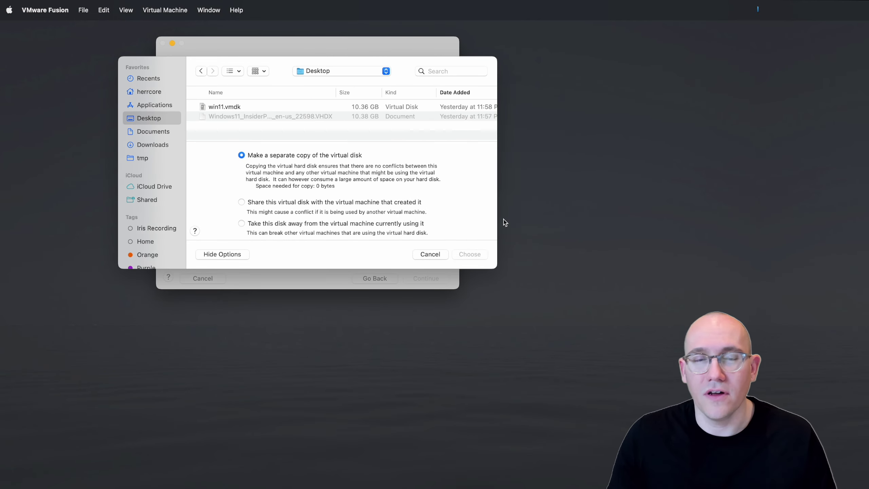
{"action": "left_click", "coordinate": [224, 107]}
{"action": "left_click", "coordinate": [467, 254]}
{"action": "left_click", "coordinate": [421, 280]}
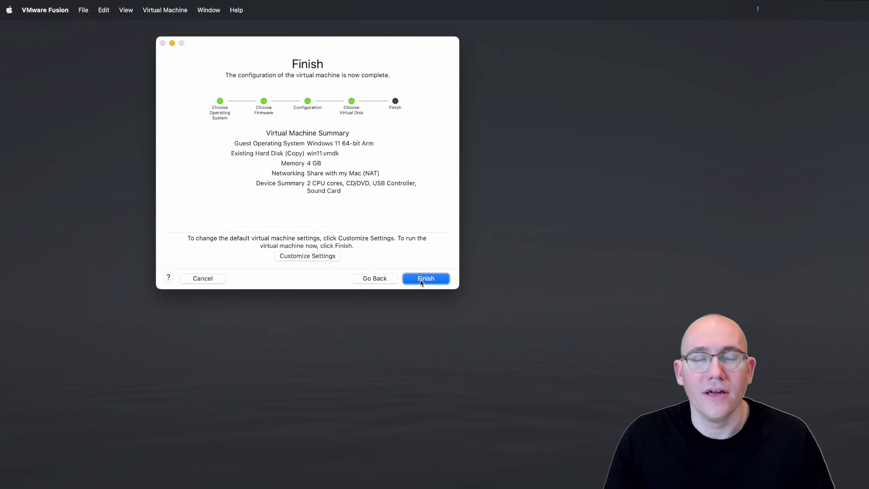
{"action": "left_click", "coordinate": [419, 278]}
{"action": "left_click", "coordinate": [390, 216]}
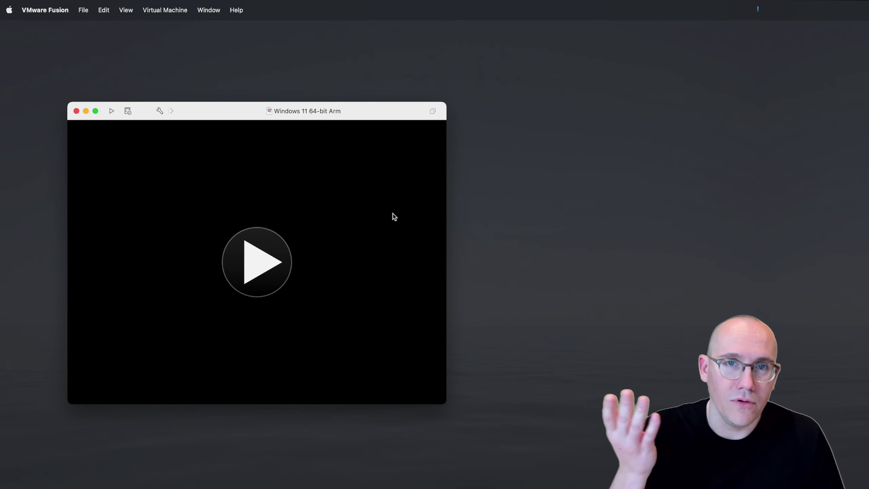
Step: Power on the Windows 11 VM and give it input control as it boots into setup
{"action": "left_click", "coordinate": [284, 254]}
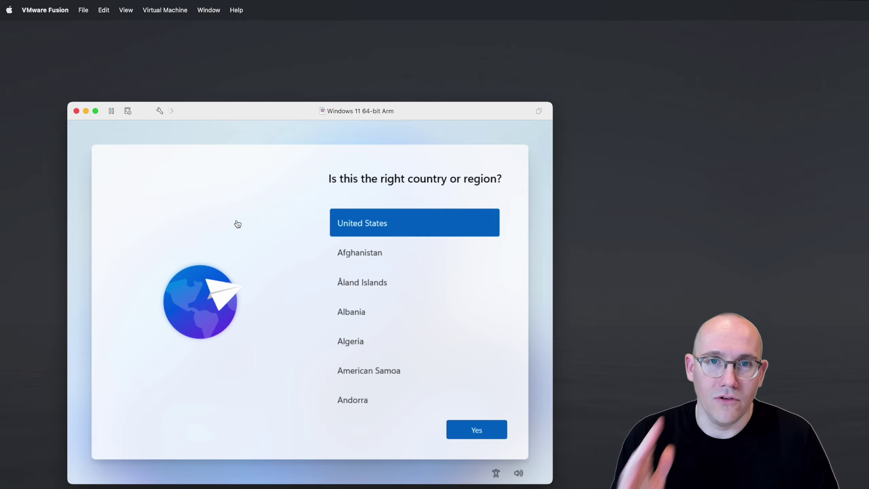
{"action": "left_click", "coordinate": [205, 164]}
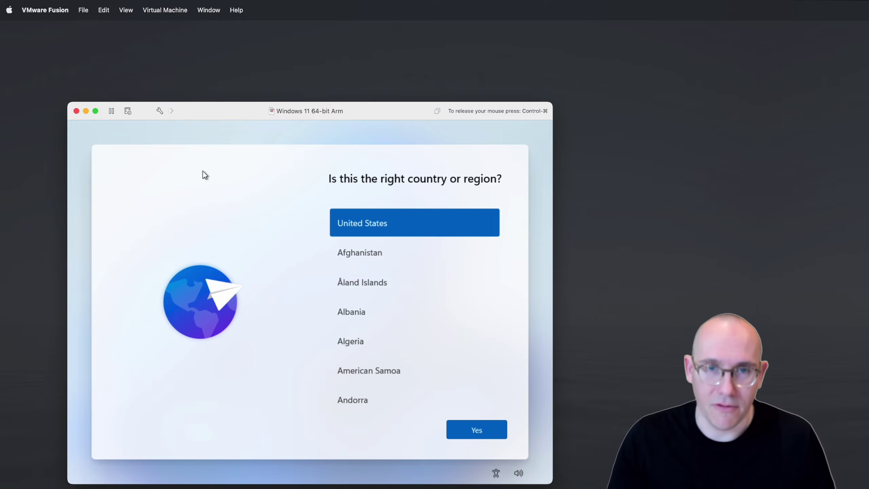
Step: Open an administrator PowerShell over Windows setup via Shift+F10
{"action": "key", "text": "shift+F10"}
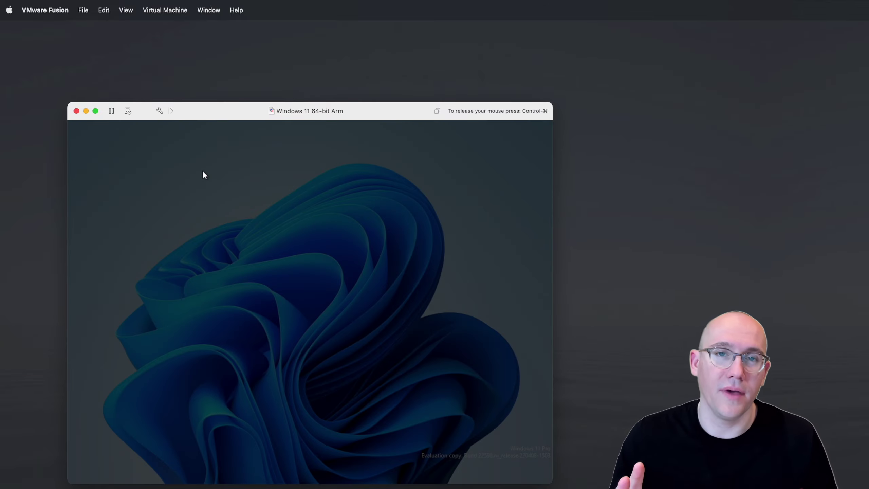
{"action": "type", "text": "p"}
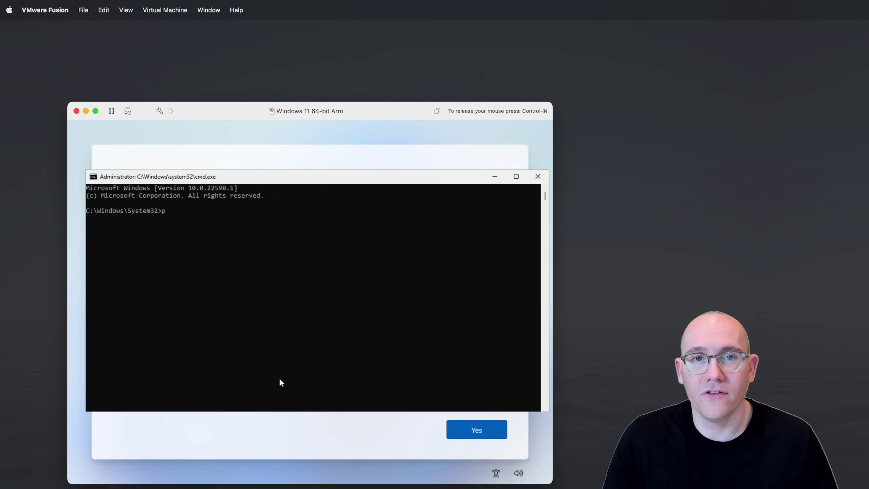
{"action": "type", "text": "owershell"}
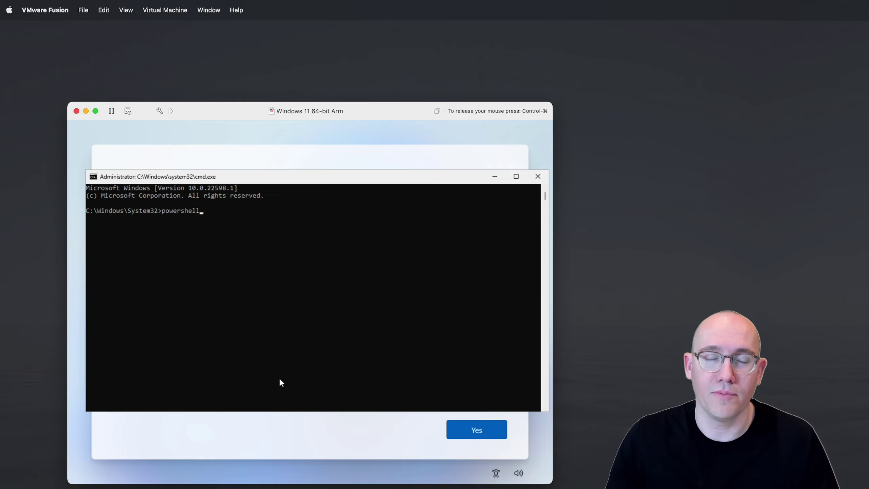
{"action": "key", "text": "Return"}
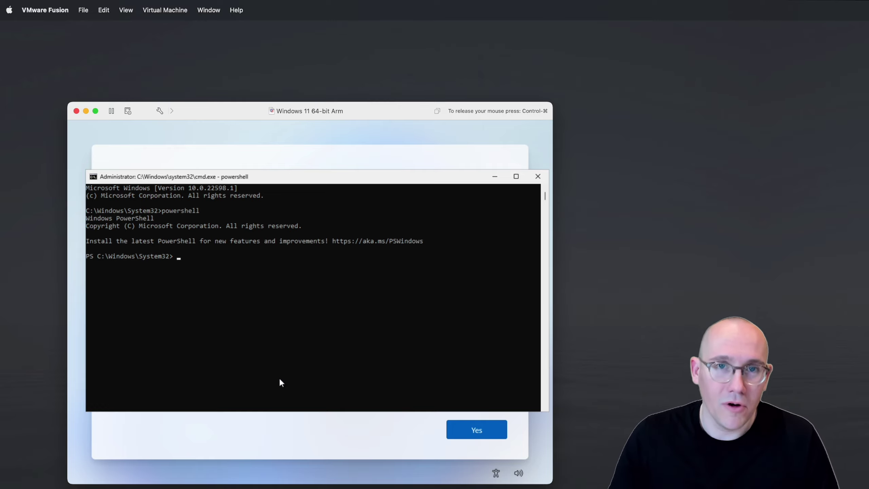
Step: Connect the VMware Tools installer CD via Virtual Machine > Reinstall VMware Tools
{"action": "key", "text": "ctrl+super"}
{"action": "left_click", "coordinate": [160, 11]}
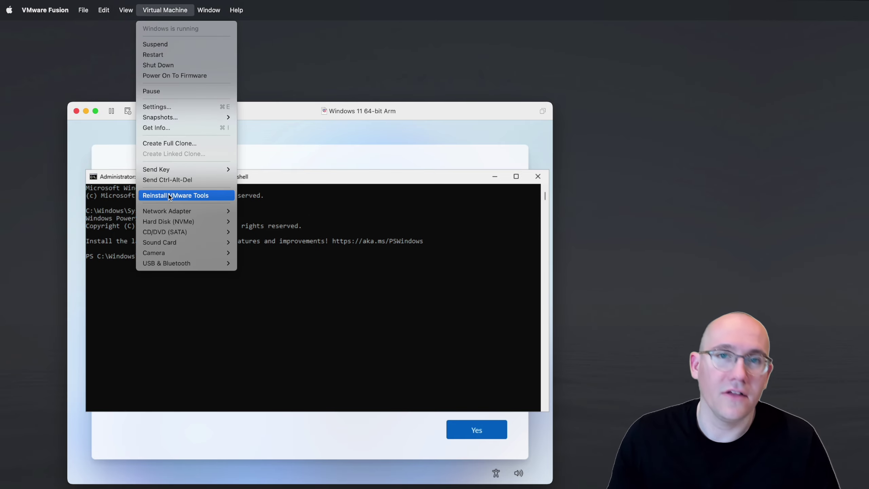
{"action": "left_click", "coordinate": [170, 195]}
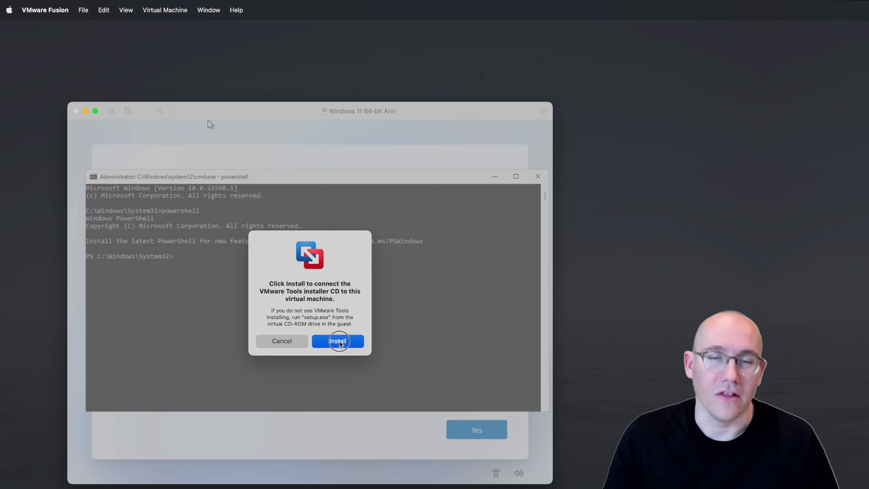
{"action": "left_click", "coordinate": [338, 342]}
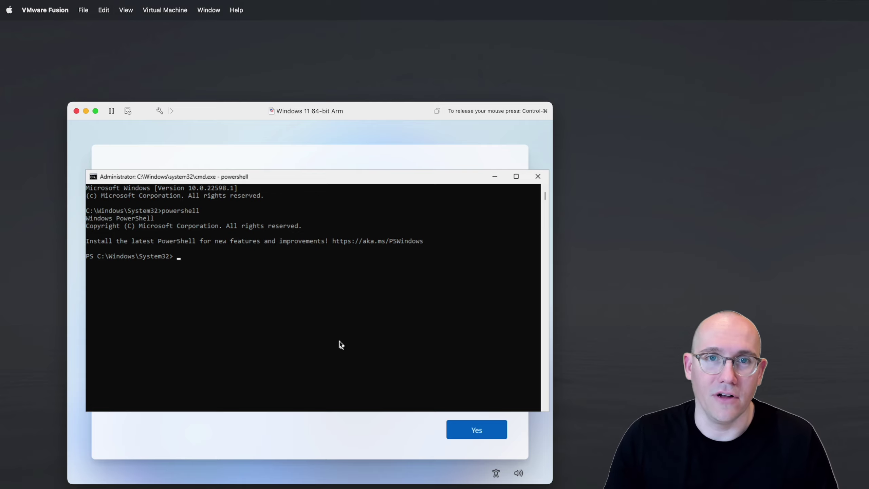
Step: On the D: drive, list the files and run the VMware Tools setup.ps1 script
{"action": "type", "text": "D:"}
{"action": "key", "text": "Return"}
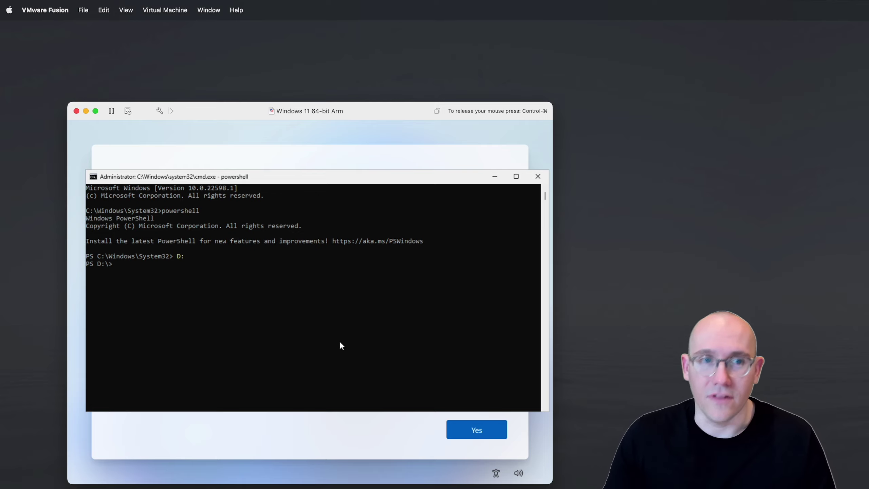
{"action": "type", "text": "dir"}
{"action": "key", "text": "Return"}
{"action": "type", "text": ".\\setup.ps1up"}
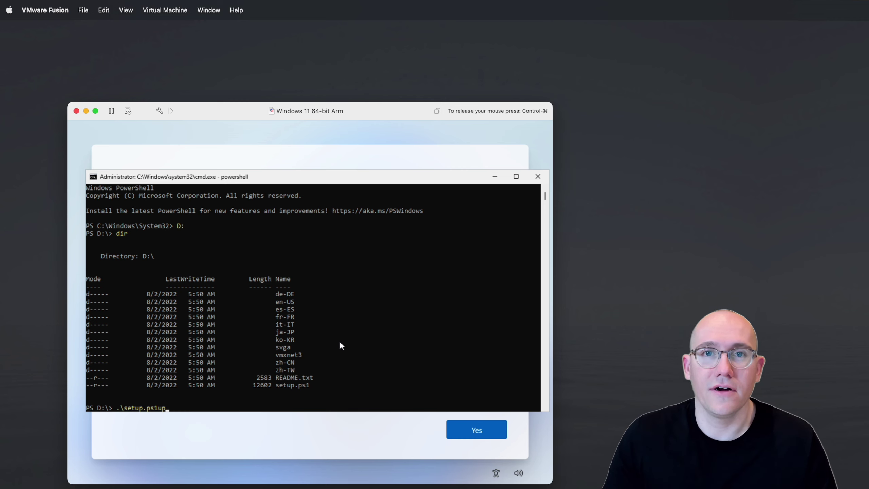
{"action": "key", "text": "BackSpace"}
{"action": "key", "text": "BackSpace"}
{"action": "key", "text": "Return"}
Step: Set execution policy to RemoteSigned, rerun setup.ps1, then restart with shutdown /r /t 0
{"action": "type", "text": "set"}
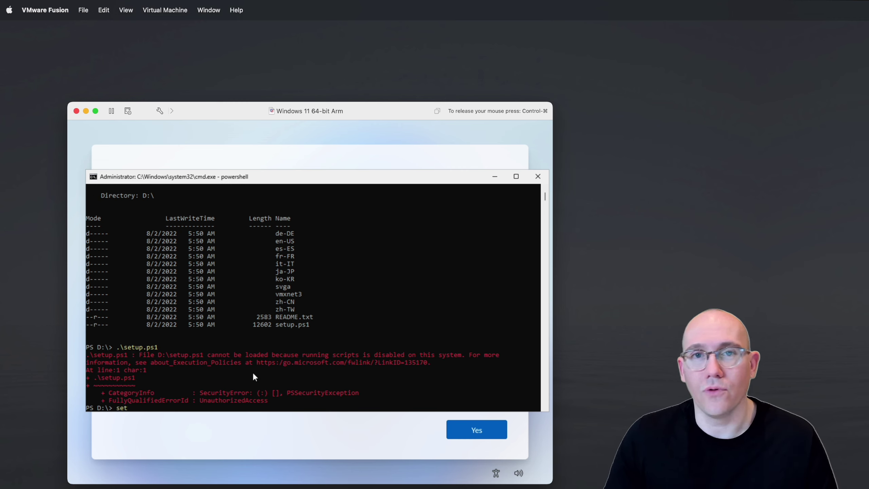
{"action": "type", "text": "-exec"}
{"action": "key", "text": "Tab"}
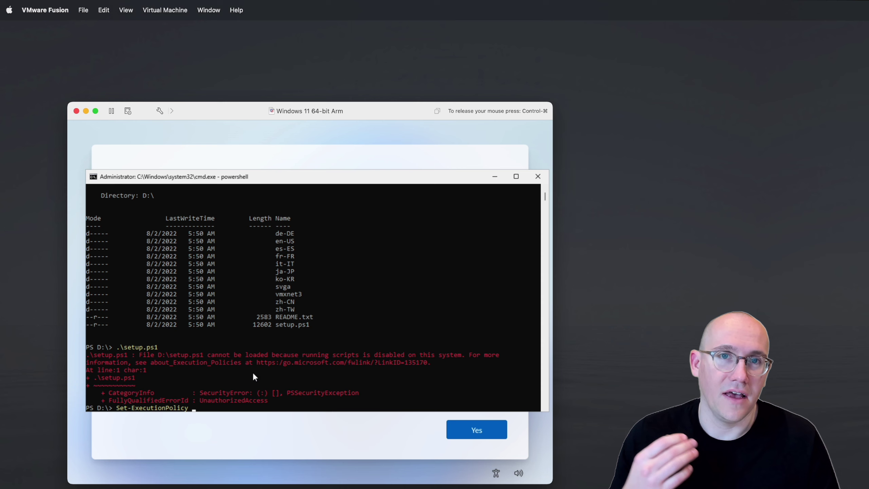
{"action": "type", "text": "RemoteSigned"}
{"action": "key", "text": "Return"}
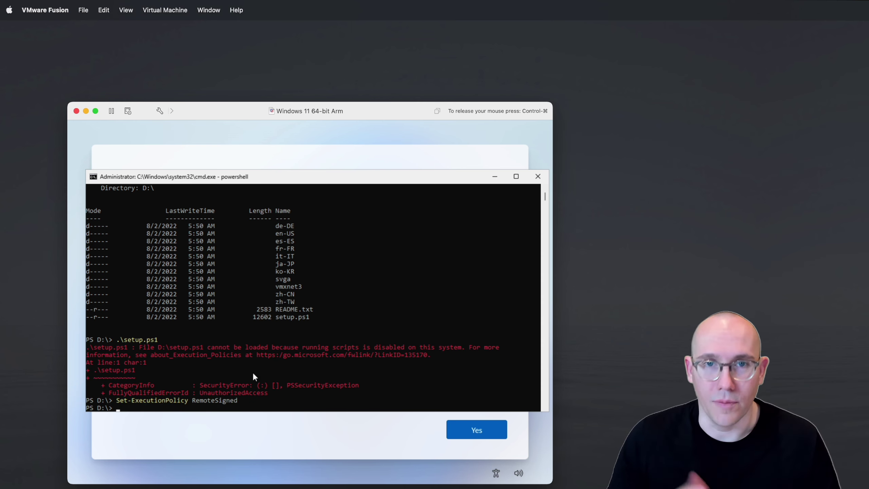
{"action": "key", "text": "Up"}
{"action": "key", "text": "Up"}
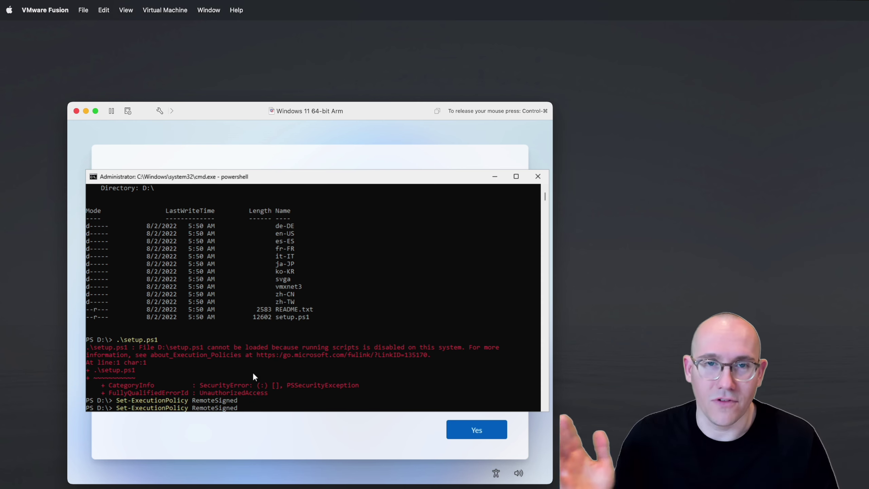
{"action": "key", "text": "Return"}
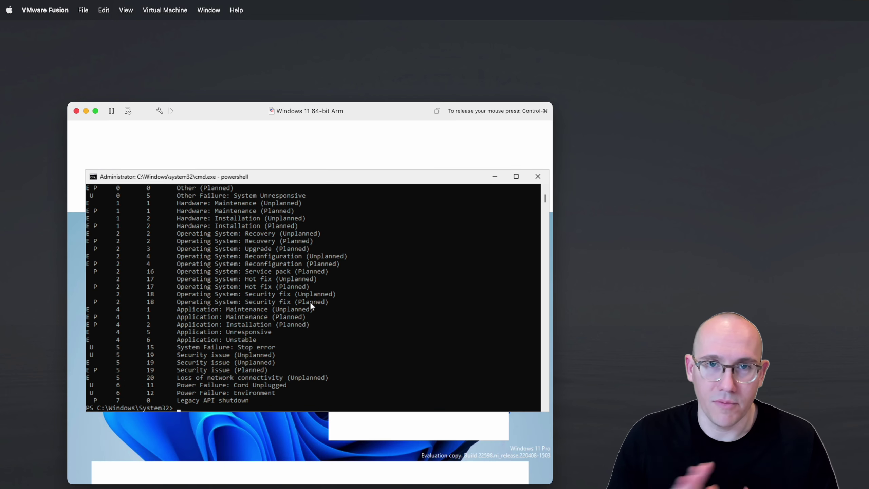
{"action": "type", "text": "shutdown /r /t"}
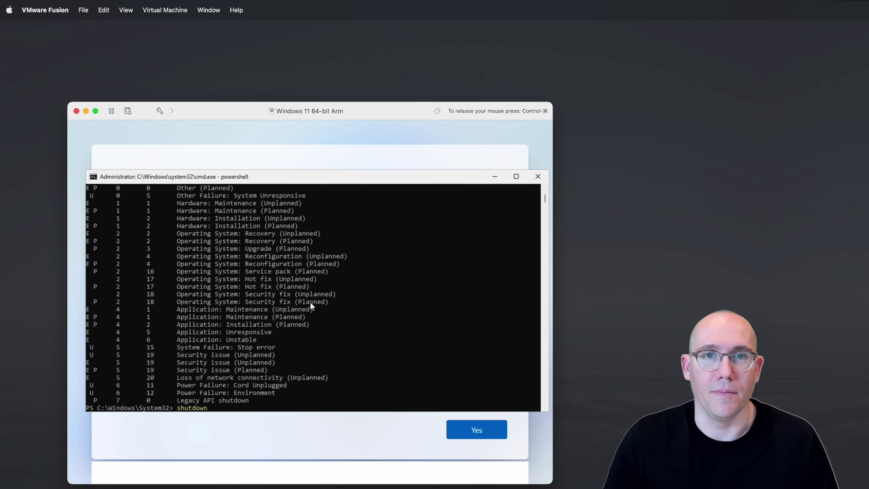
{"action": "type", "text": " 0"}
{"action": "key", "text": "Return"}
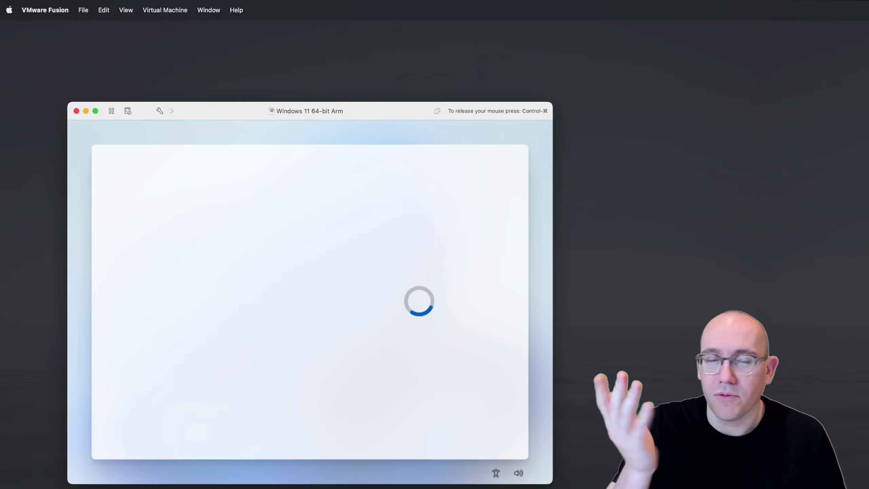
Step: Accept the license, decline the new build, and choose Domain join for a local account
{"action": "left_click", "coordinate": [459, 431]}
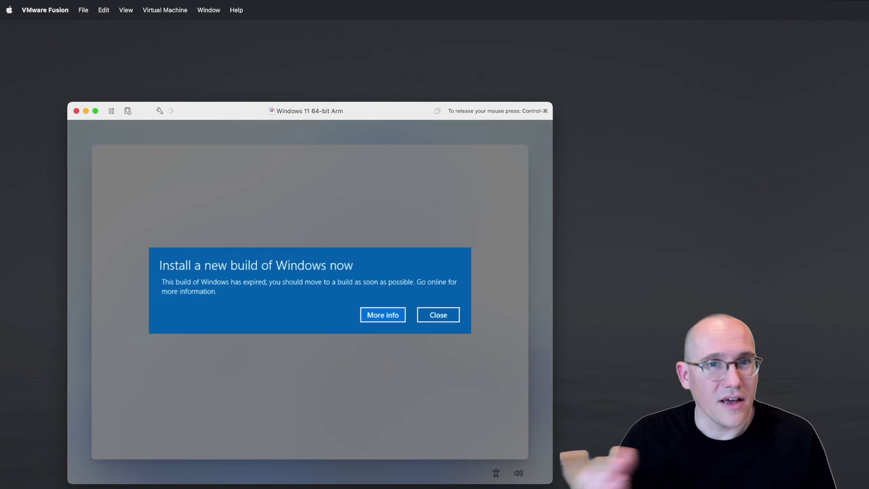
{"action": "left_click", "coordinate": [450, 314]}
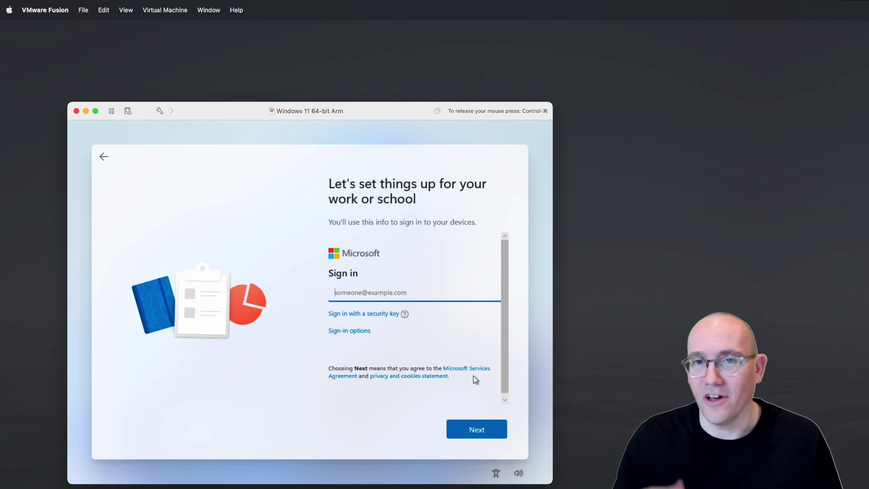
{"action": "left_click", "coordinate": [352, 331]}
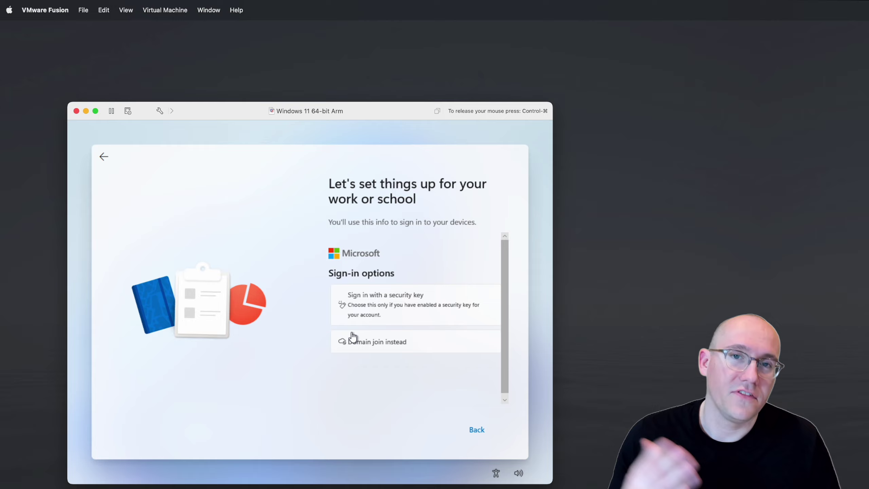
{"action": "left_click", "coordinate": [387, 342]}
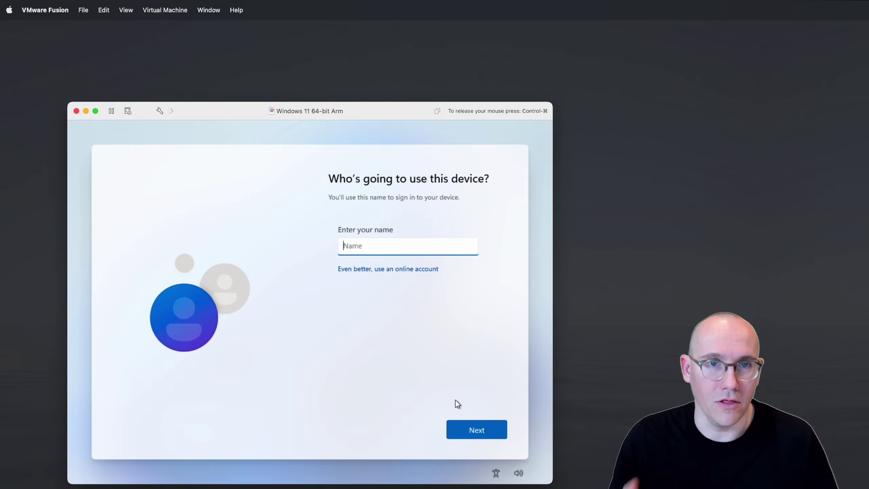
Step: Create the local account 'admin' and enter its password twice
{"action": "type", "text": "admin"}
{"action": "left_click", "coordinate": [474, 423]}
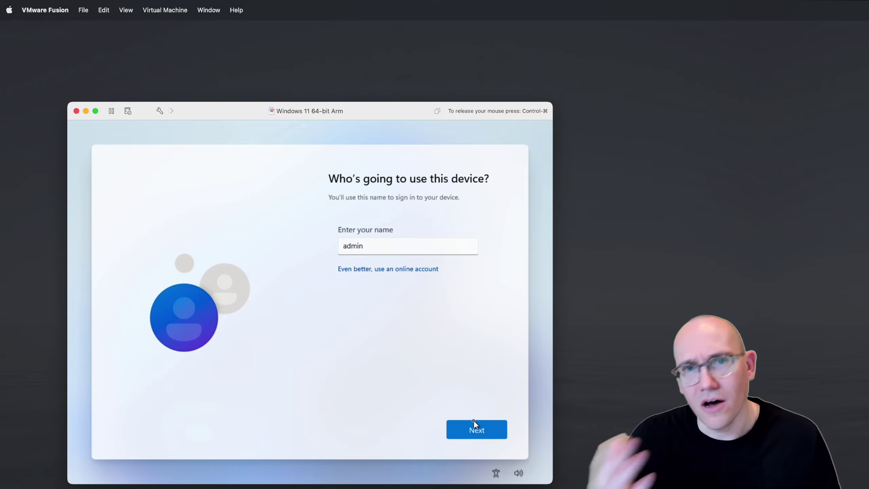
{"action": "type", "text": "1234567"}
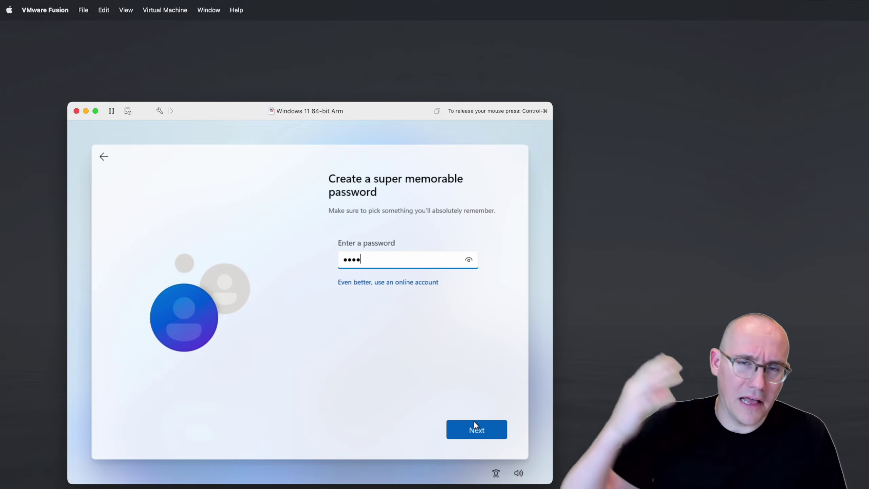
{"action": "left_click", "coordinate": [474, 422]}
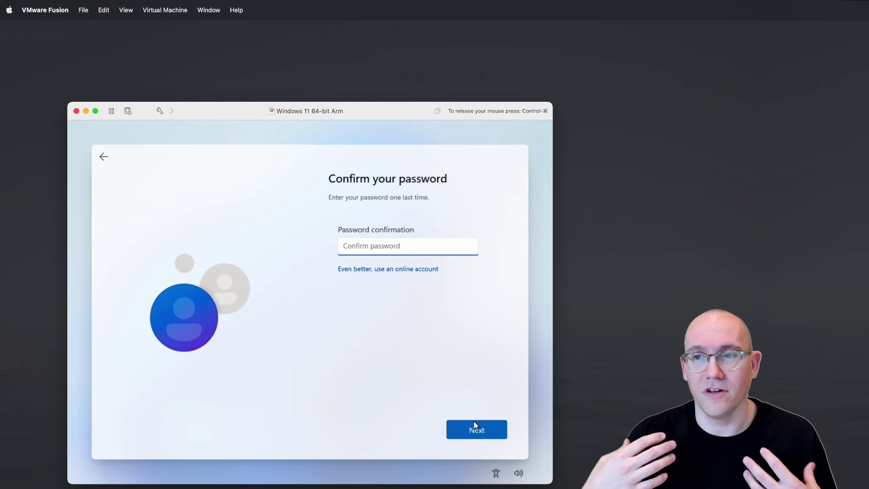
{"action": "type", "text": "1234567"}
{"action": "left_click", "coordinate": [475, 424]}
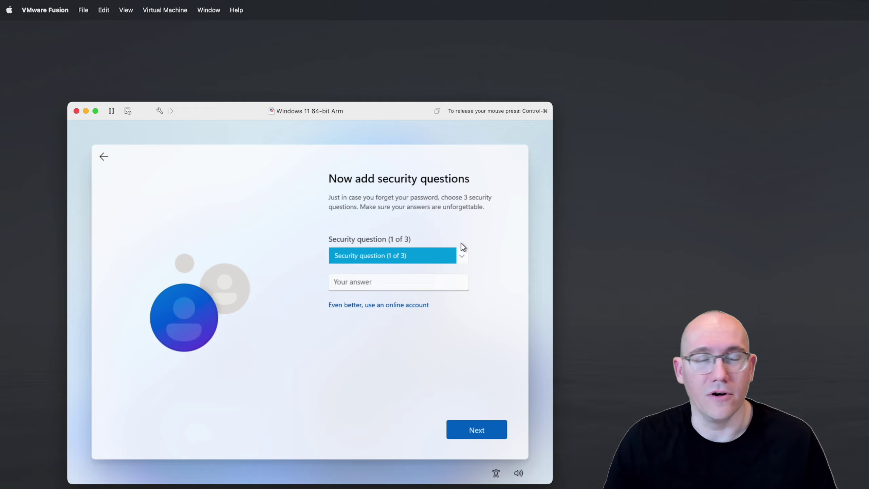
Step: Answer three security questions, including parents' meeting city and first school attended
{"action": "left_click", "coordinate": [460, 254]}
{"action": "left_click", "coordinate": [448, 276]}
{"action": "left_click", "coordinate": [431, 281]}
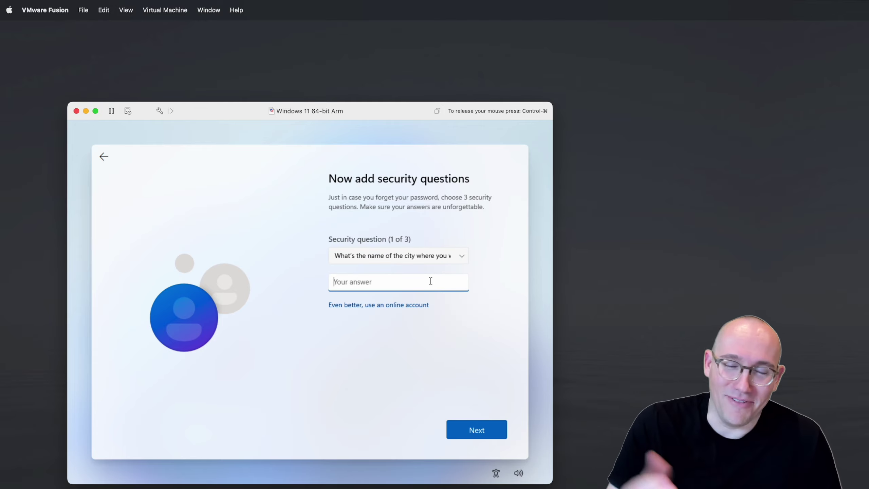
{"action": "type", "text": "password"}
{"action": "key", "text": "Return"}
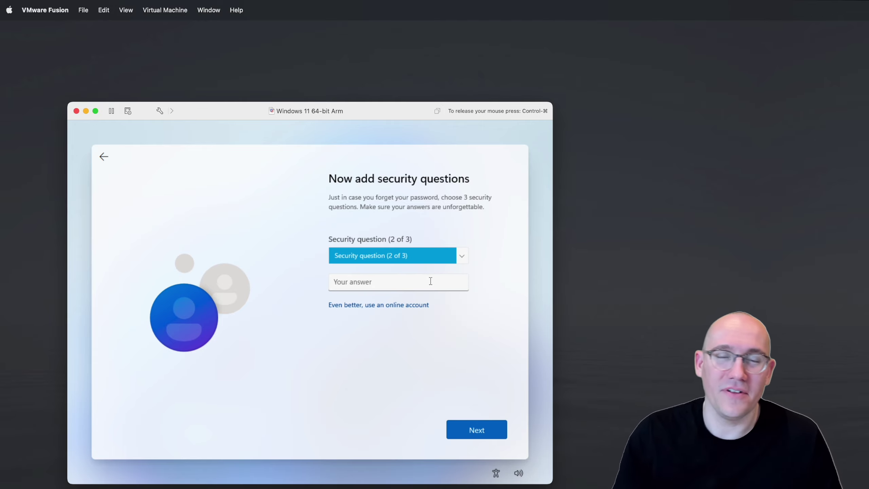
{"action": "left_click", "coordinate": [461, 254]}
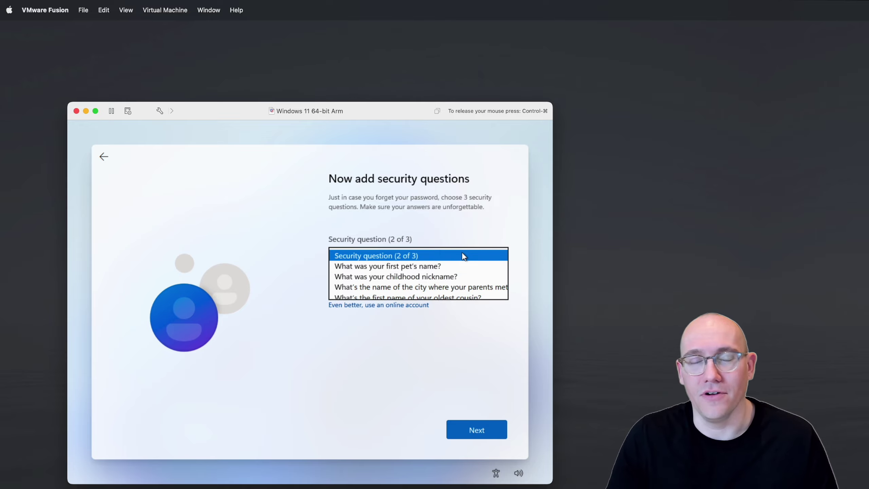
{"action": "left_click", "coordinate": [448, 285]}
{"action": "left_click", "coordinate": [439, 285]}
{"action": "type", "text": "password"}
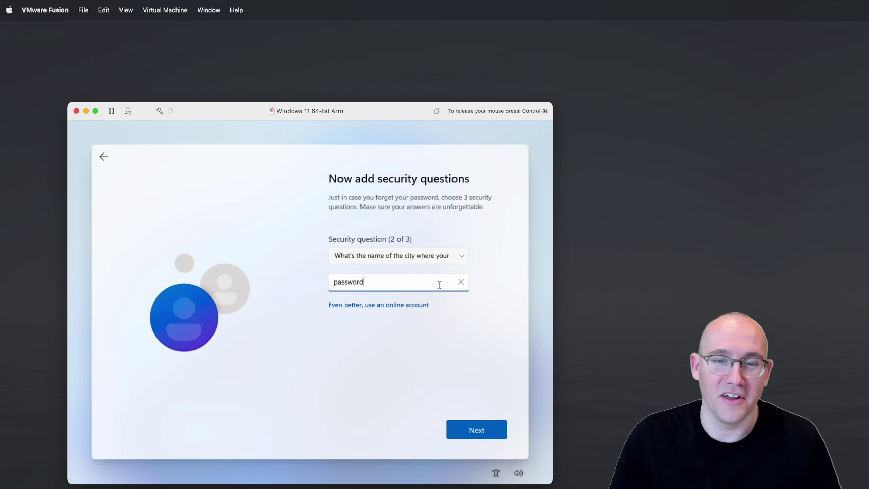
{"action": "key", "text": "Return"}
{"action": "left_click", "coordinate": [460, 254]}
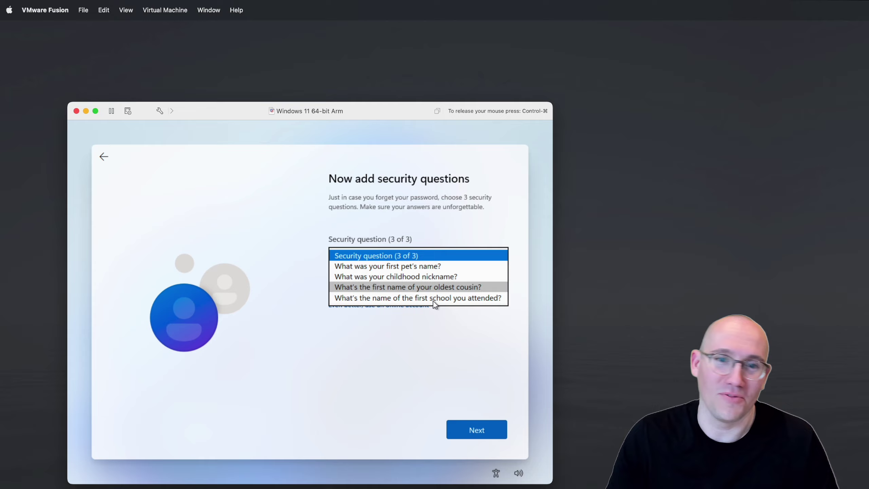
{"action": "left_click", "coordinate": [439, 298]}
{"action": "left_click", "coordinate": [400, 285]}
{"action": "type", "text": "p"}
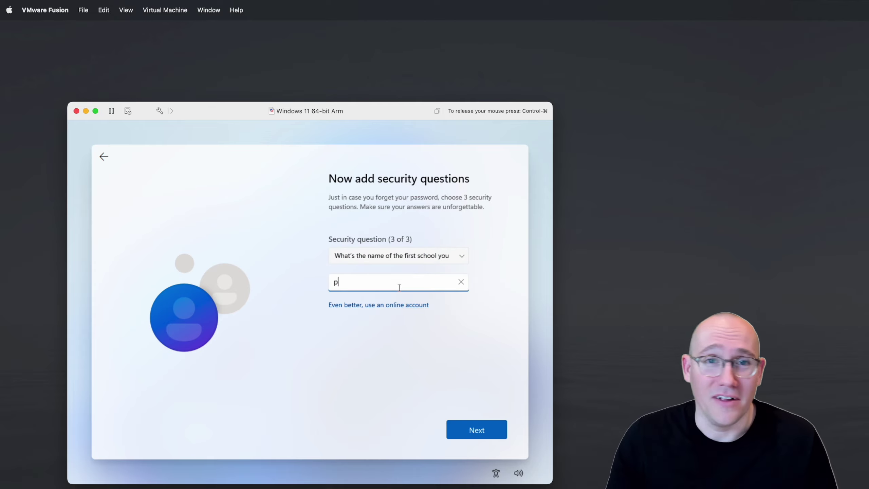
{"action": "type", "text": "assword"}
{"action": "key", "text": "Return"}
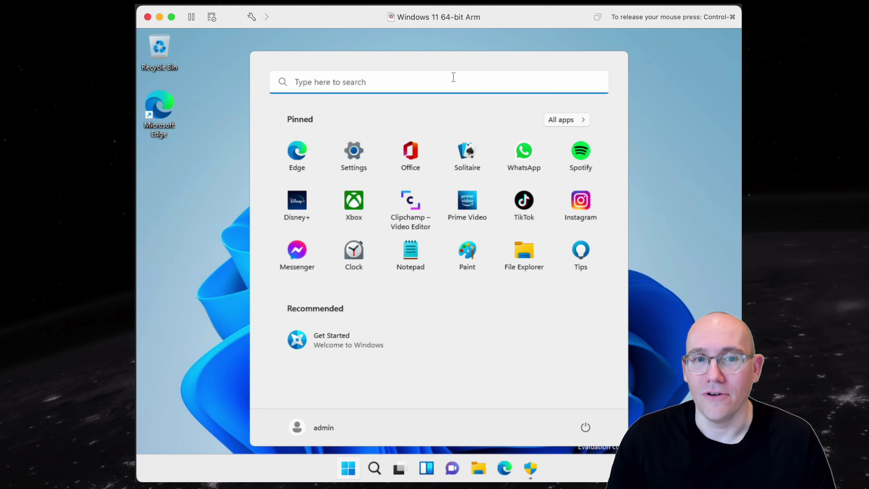
Step: In msconfig, enable Minimal Safe boot on the Boot tab and restart the VM
{"action": "type", "text": "msconfig"}
{"action": "left_click", "coordinate": [487, 256]}
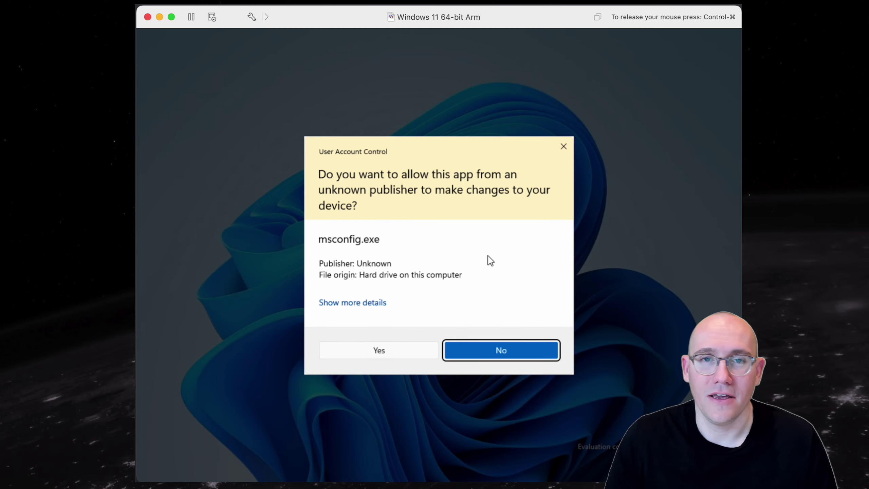
{"action": "left_click", "coordinate": [388, 350]}
{"action": "left_click", "coordinate": [317, 154]}
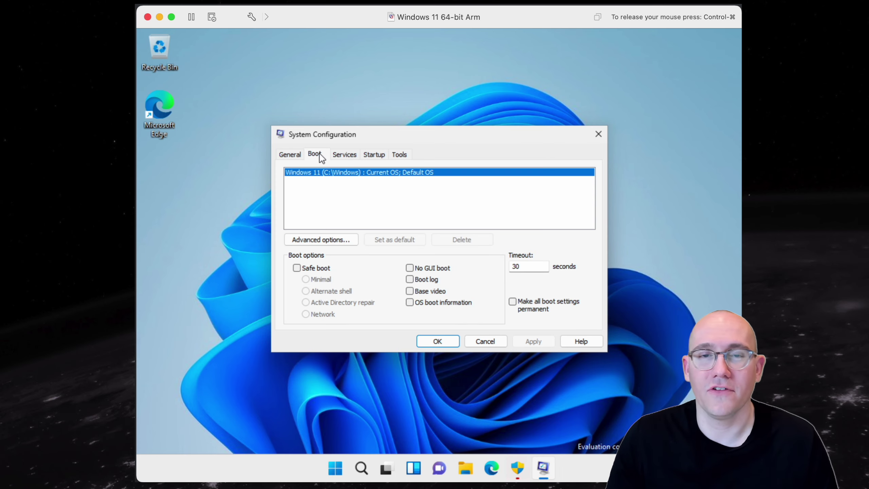
{"action": "left_click", "coordinate": [309, 269]}
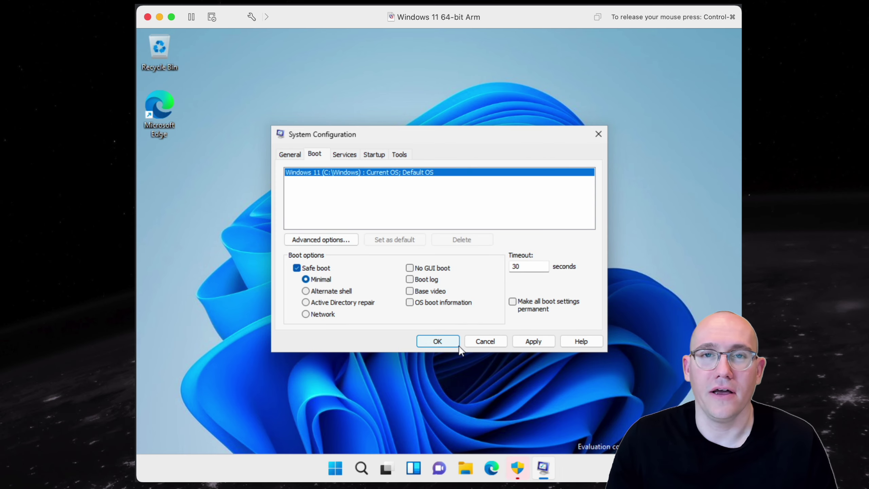
{"action": "left_click", "coordinate": [534, 341]}
{"action": "left_click", "coordinate": [427, 340]}
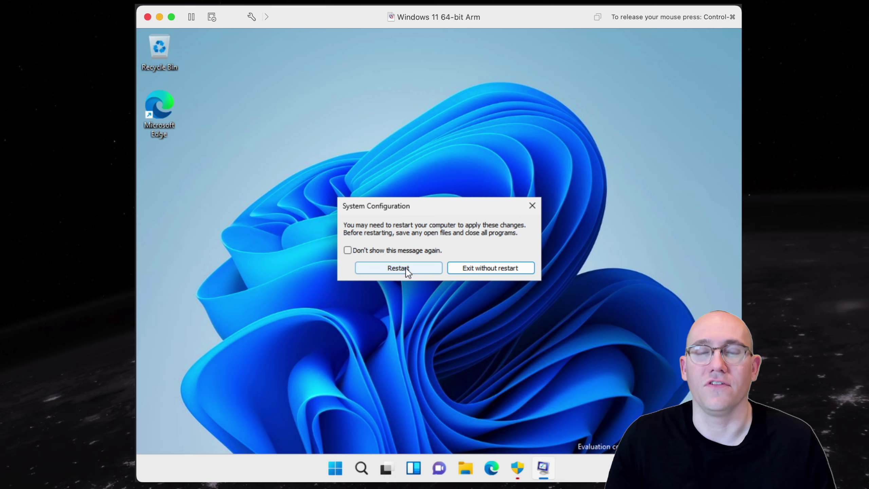
{"action": "left_click", "coordinate": [406, 268]}
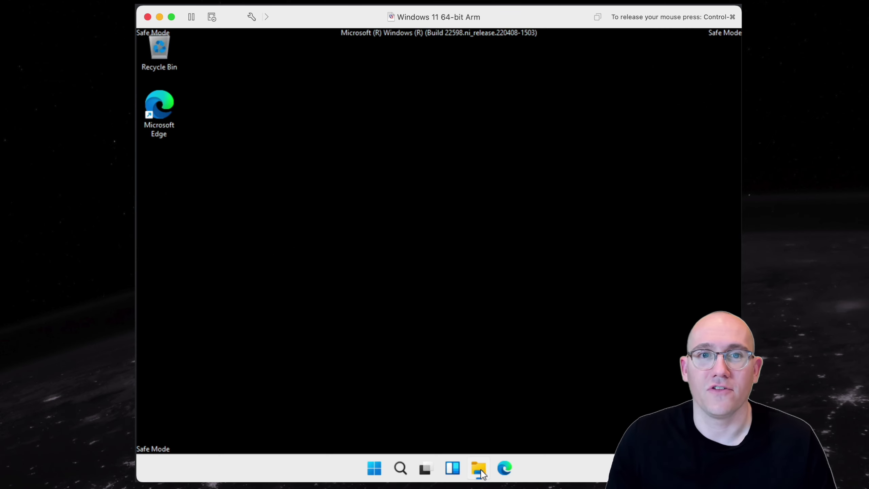
Step: Browse to C:\ProgramData\Microsoft in File Explorer and open the Windows Defender folder's Properties
{"action": "left_click", "coordinate": [478, 468]}
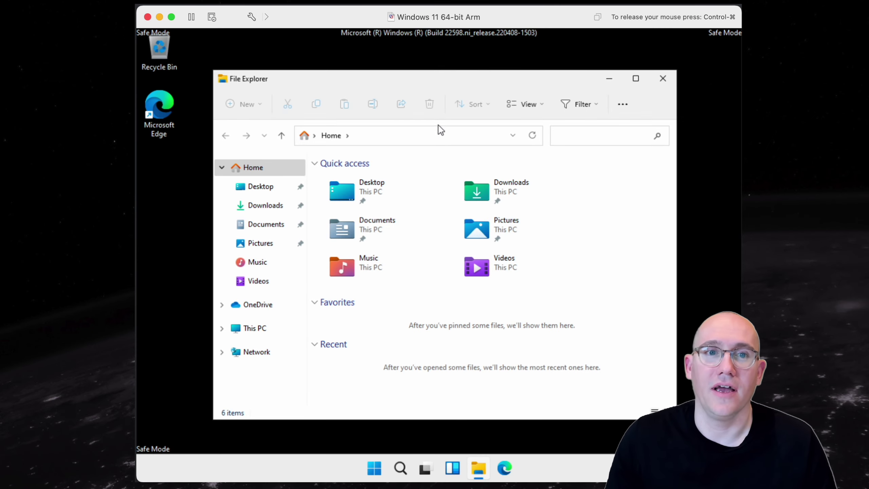
{"action": "left_click", "coordinate": [437, 136]}
{"action": "type", "text": "c:\\programdata"}
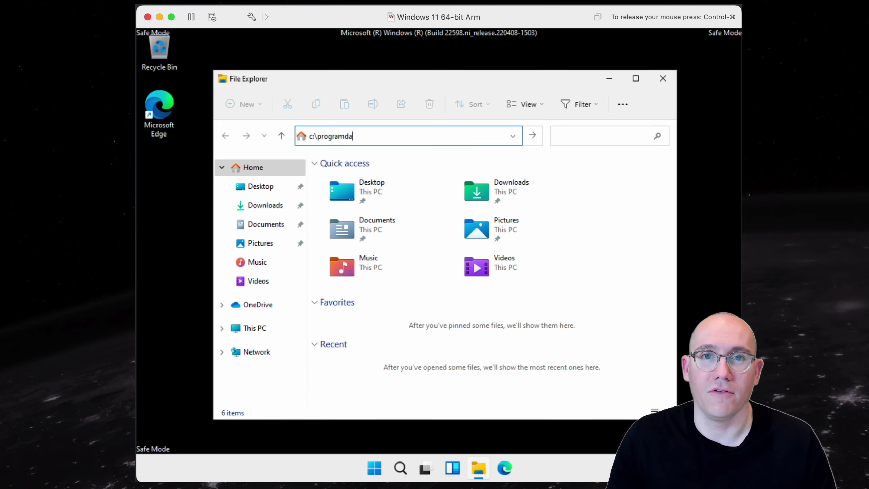
{"action": "key", "text": "Return"}
{"action": "left_click", "coordinate": [348, 182]}
{"action": "double_click", "coordinate": [348, 182]}
{"action": "scroll", "coordinate": [370, 274], "scroll_direction": "down", "scroll_amount": 5}
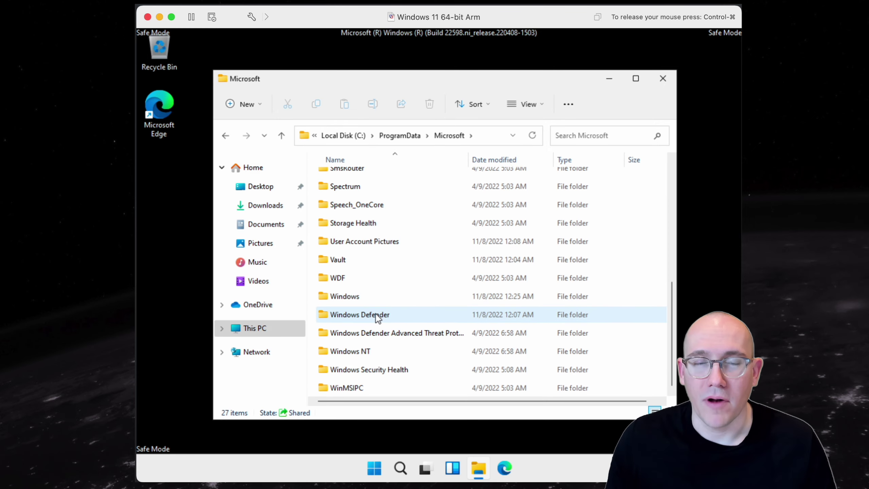
{"action": "right_click", "coordinate": [377, 315]}
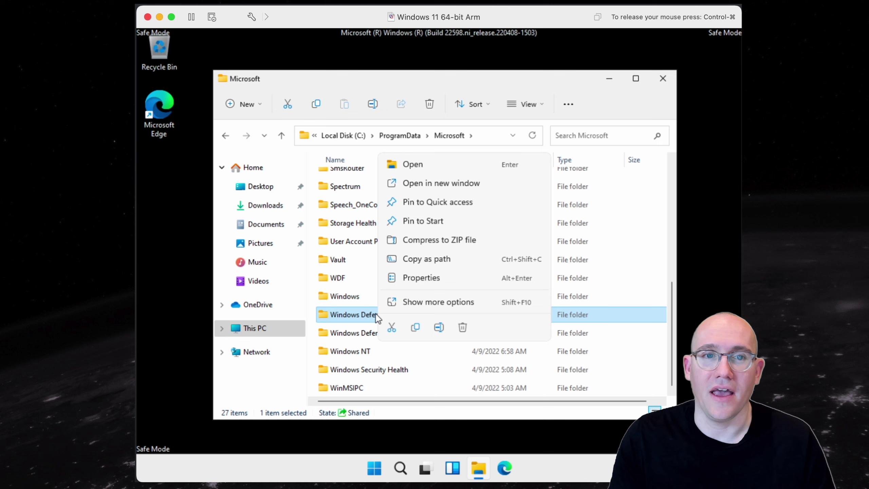
{"action": "left_click", "coordinate": [434, 278]}
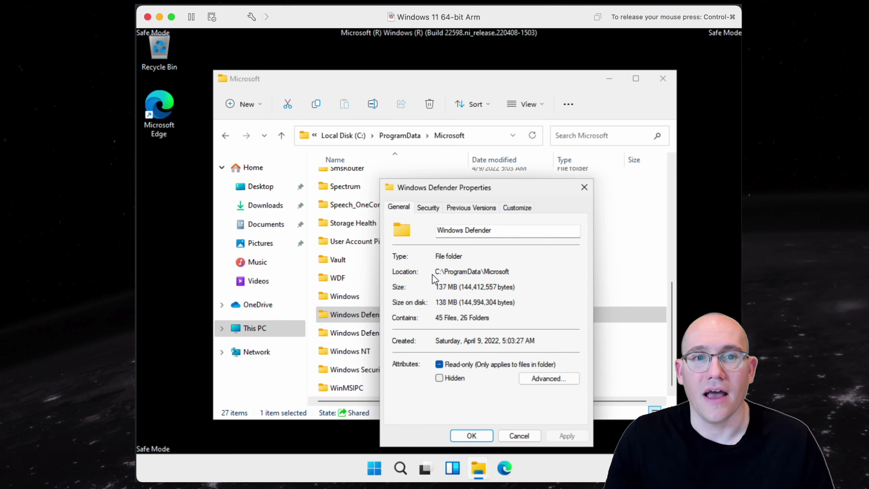
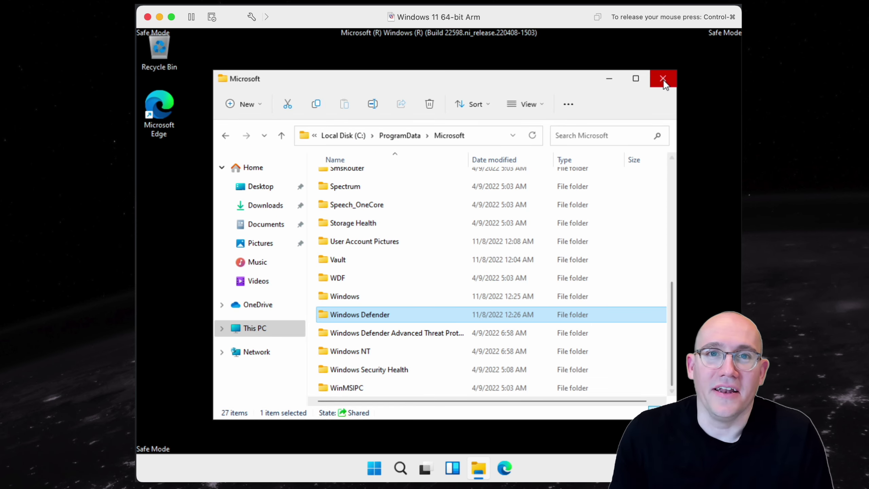
Step: Close the Microsoft folder window and launch System Configuration (msconfig) from Start search
{"action": "left_click", "coordinate": [662, 78]}
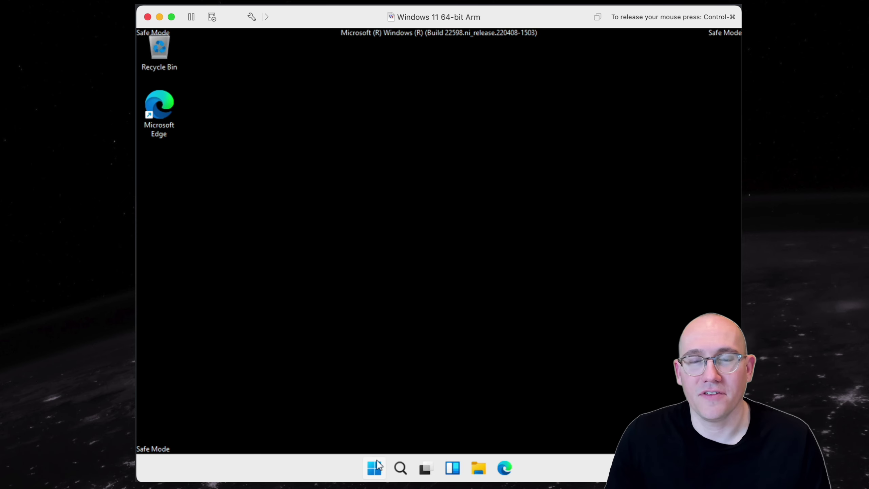
{"action": "left_click", "coordinate": [375, 467]}
{"action": "type", "text": "msconfig"}
{"action": "left_click", "coordinate": [470, 263]}
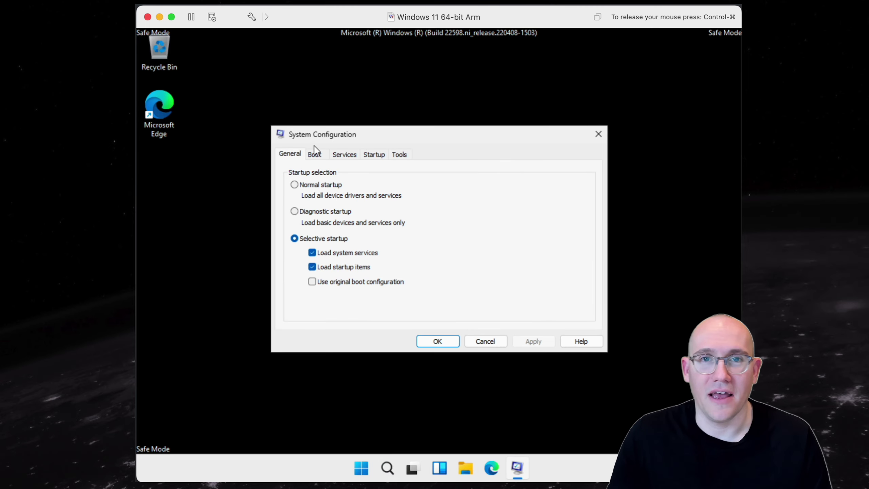
Step: Uncheck Safe boot on the Boot tab, apply the change, and restart now
{"action": "left_click", "coordinate": [314, 154]}
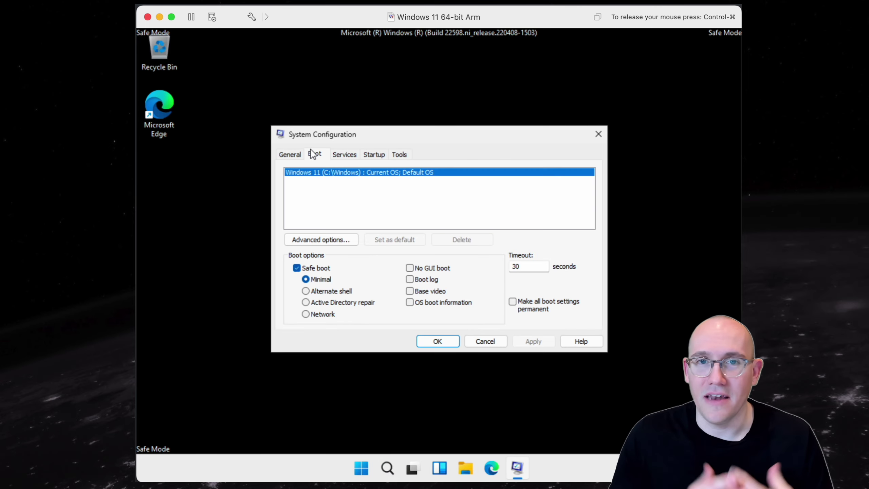
{"action": "left_click", "coordinate": [296, 267]}
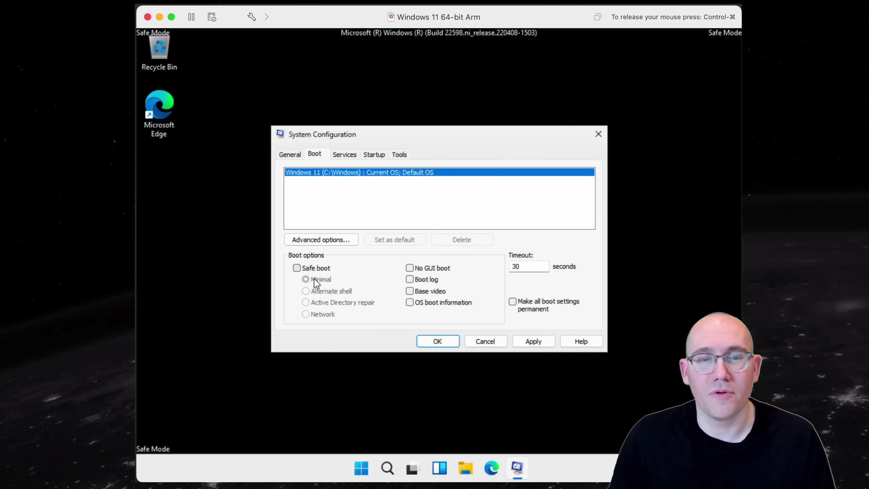
{"action": "left_click", "coordinate": [532, 341]}
{"action": "left_click", "coordinate": [450, 340]}
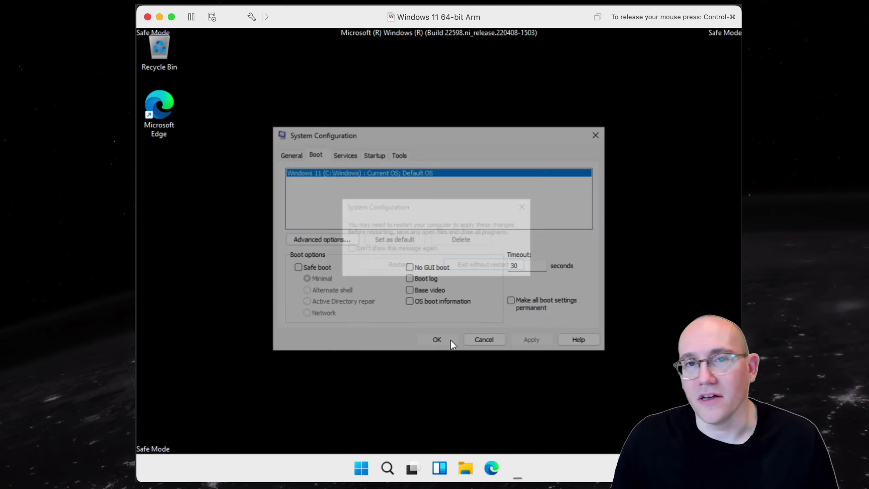
{"action": "left_click", "coordinate": [419, 266]}
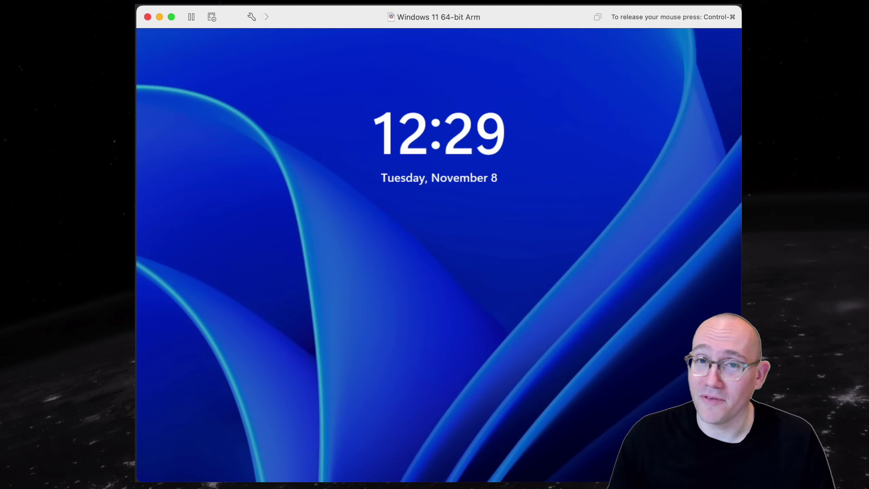
Step: Sign in from the lock screen with the account password
{"action": "left_click", "coordinate": [401, 253]}
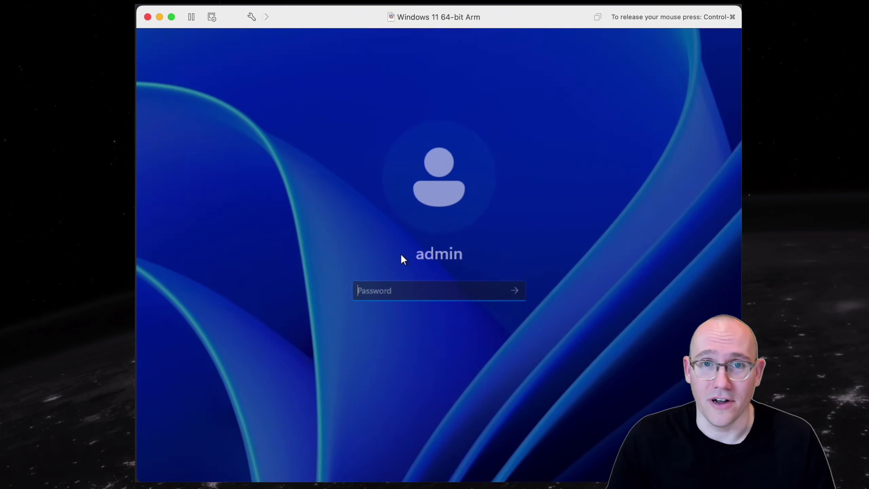
{"action": "type", "text": "password"}
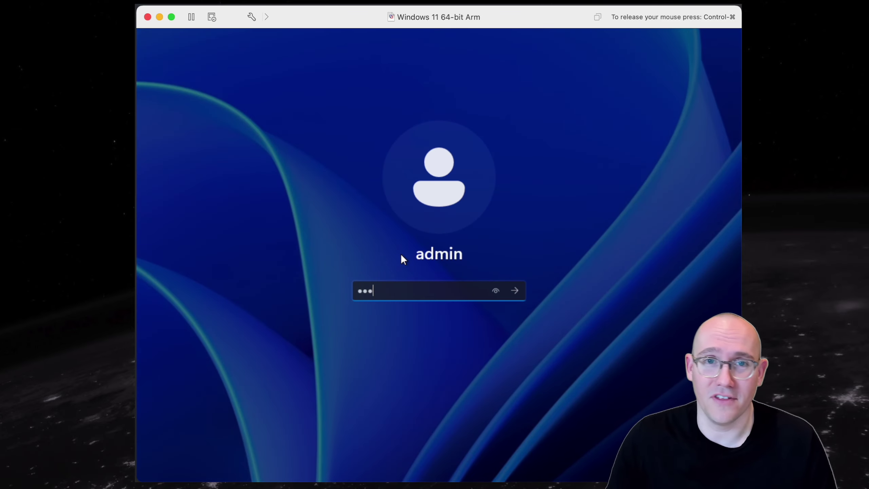
{"action": "key", "text": "Return"}
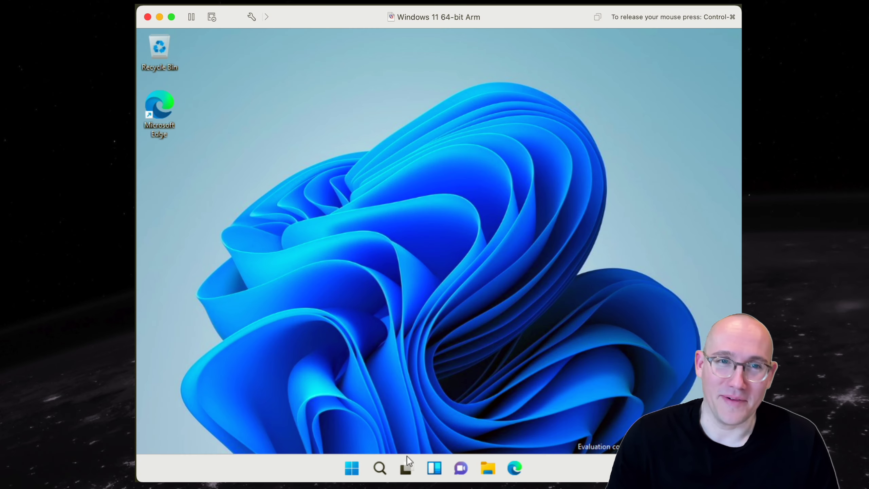
Step: Try launching Windows Security from a 'defen' Start search and dismiss the can't-open error
{"action": "left_click", "coordinate": [362, 469]}
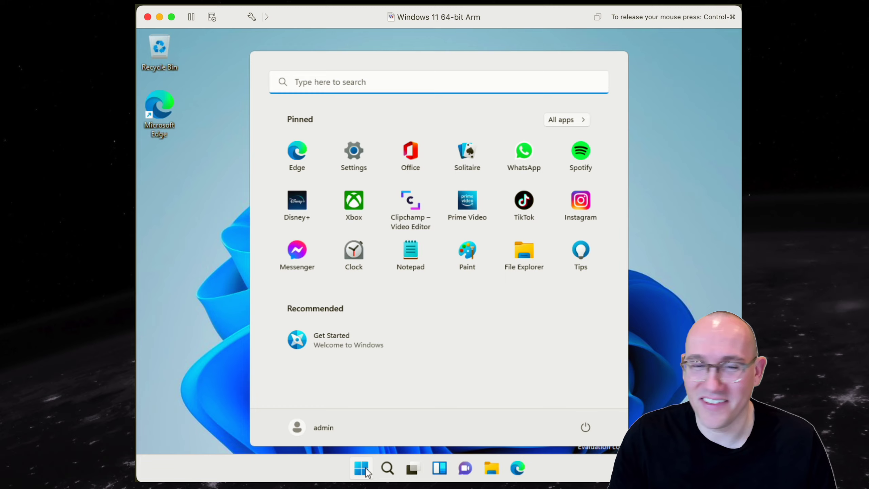
{"action": "type", "text": "defen"}
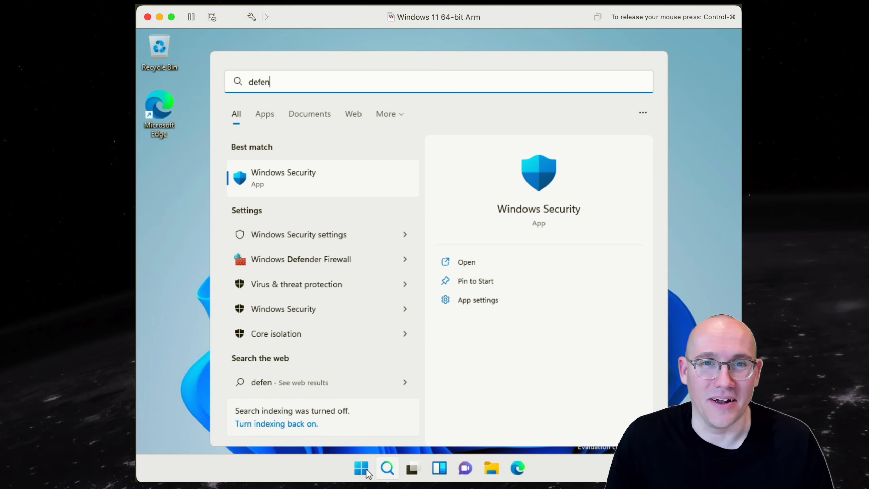
{"action": "left_click", "coordinate": [331, 168]}
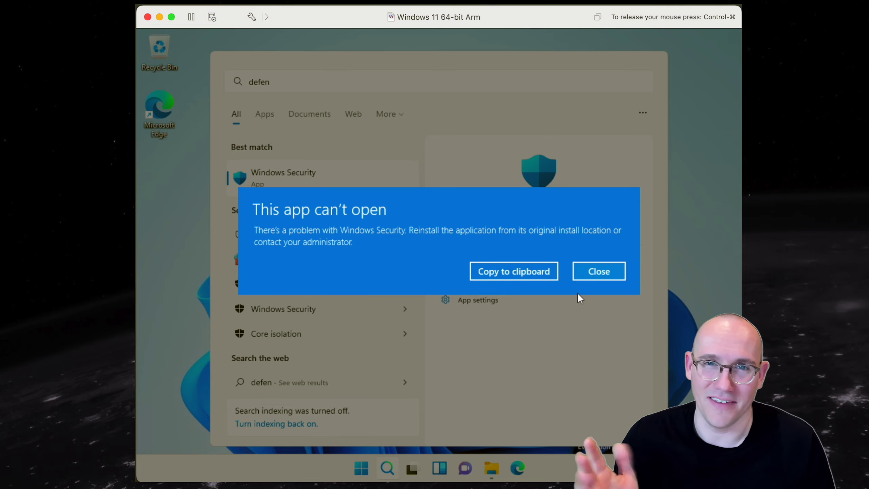
{"action": "left_click", "coordinate": [602, 272]}
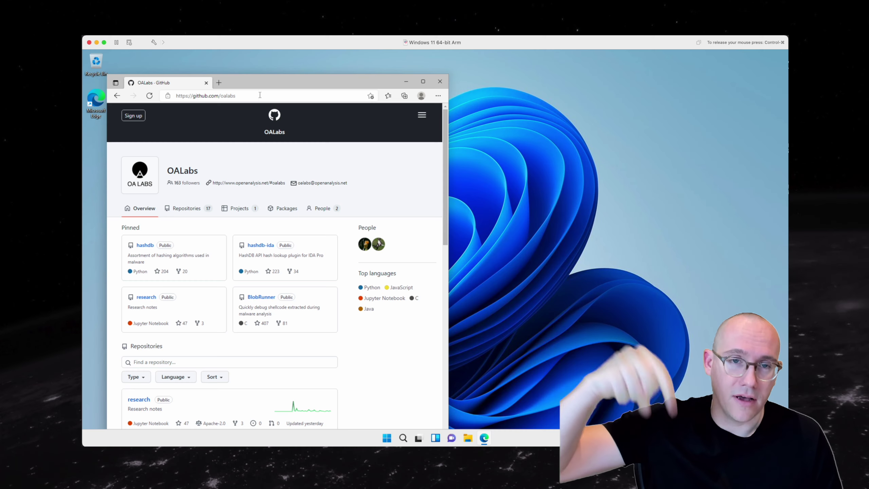
Step: Open the OALabs flare-vm repository and switch it to the windows11 branch
{"action": "left_click", "coordinate": [187, 208]}
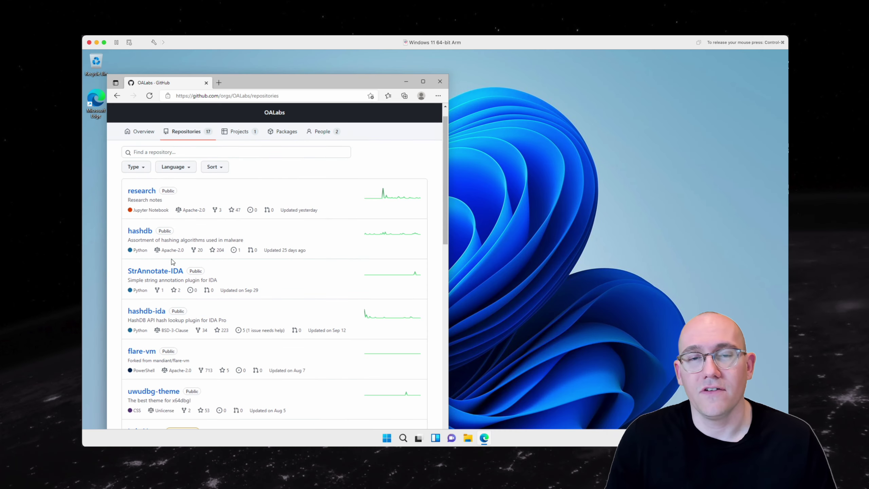
{"action": "left_click", "coordinate": [141, 351]}
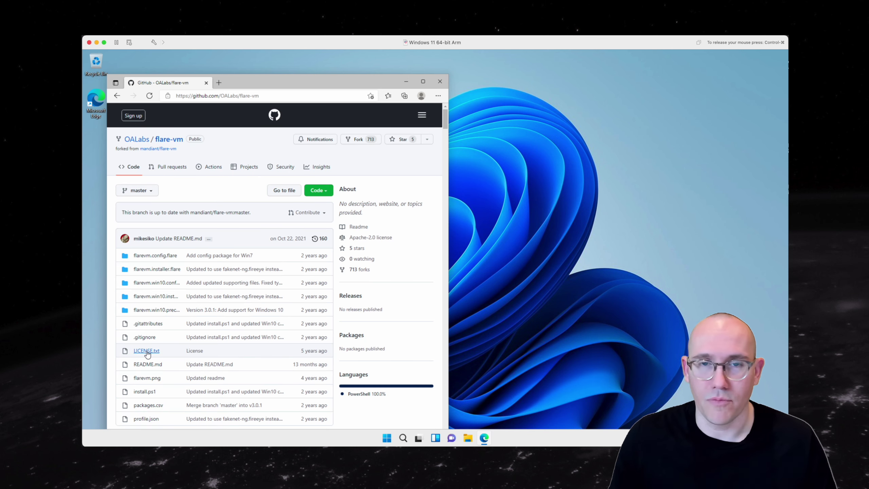
{"action": "left_click", "coordinate": [138, 191]}
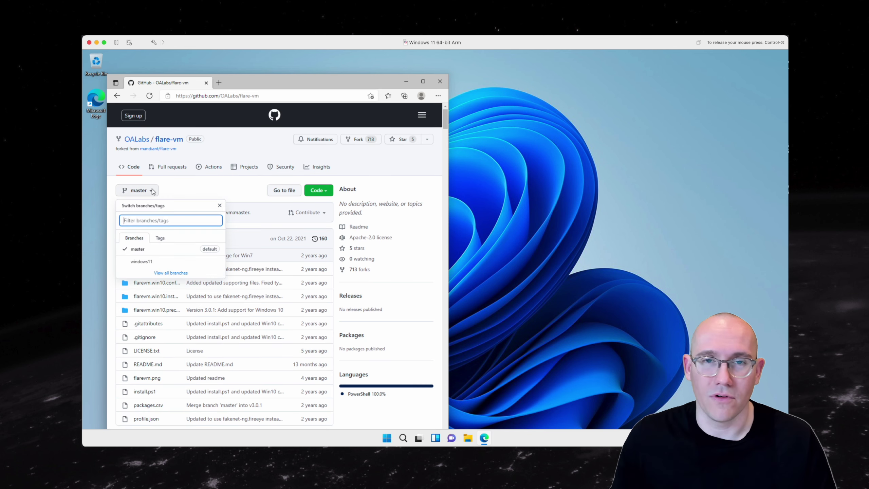
{"action": "left_click", "coordinate": [145, 261]}
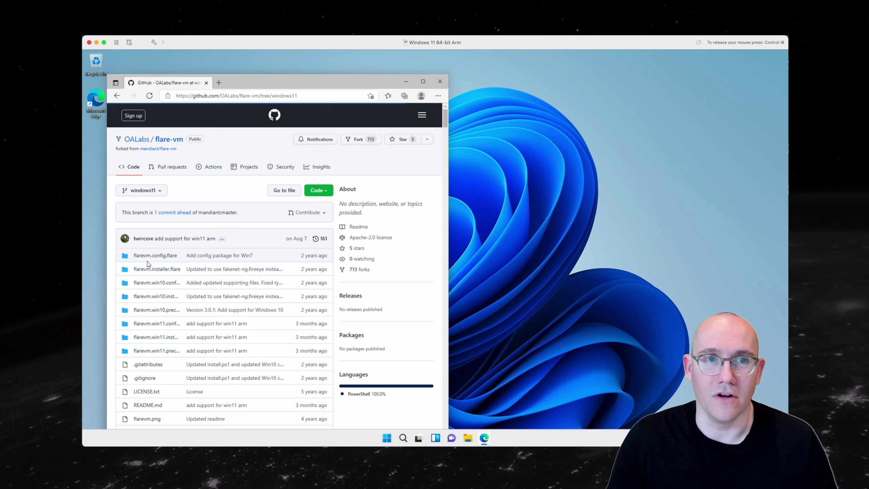
Step: Download the windows11 branch as a ZIP and bring up the downloaded file's context menu
{"action": "left_click", "coordinate": [325, 191]}
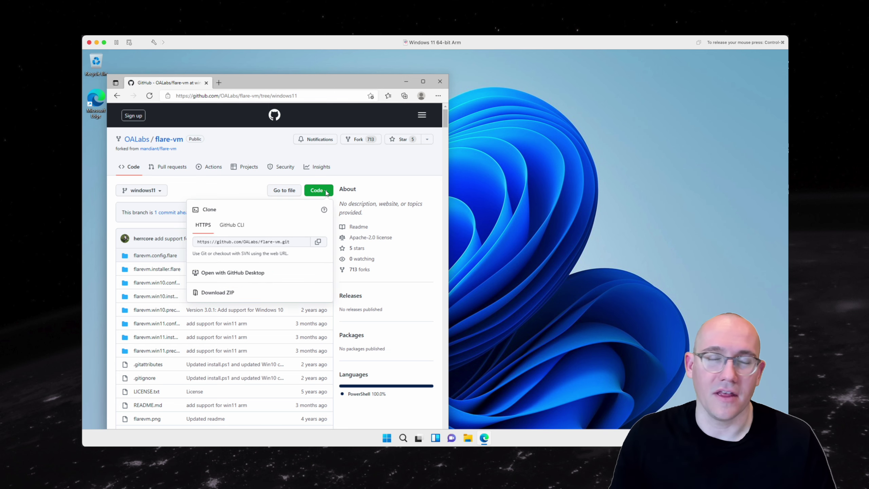
{"action": "left_click", "coordinate": [256, 297]}
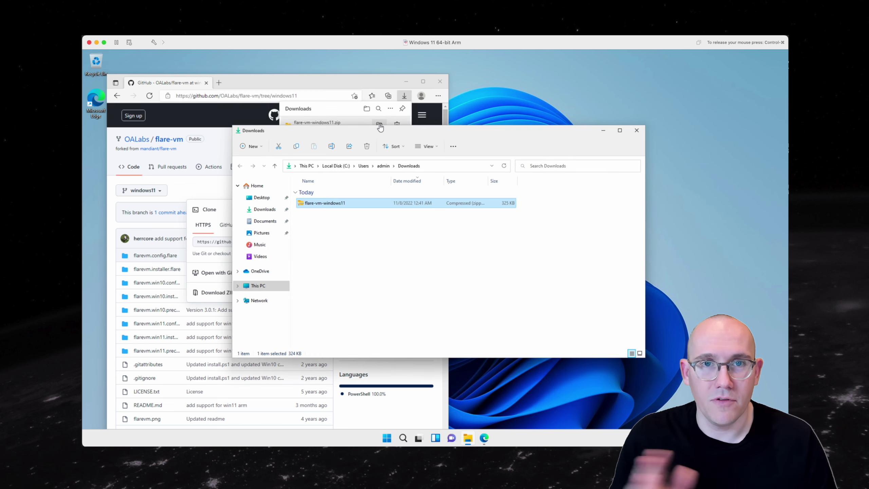
{"action": "right_click", "coordinate": [334, 204]}
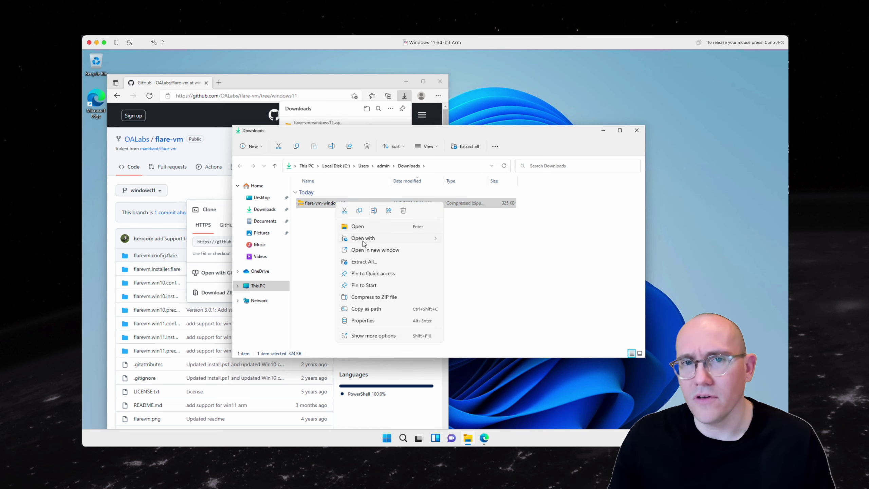
Step: Extract the flare-vm-windows11 zip and launch Windows PowerShell as administrator
{"action": "left_click", "coordinate": [364, 261]}
{"action": "left_click", "coordinate": [387, 438]}
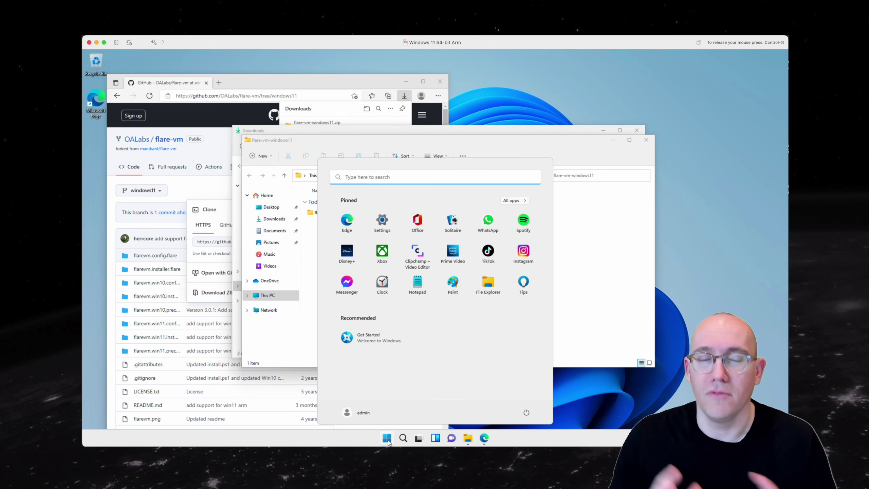
{"action": "type", "text": "power"}
{"action": "right_click", "coordinate": [343, 234]}
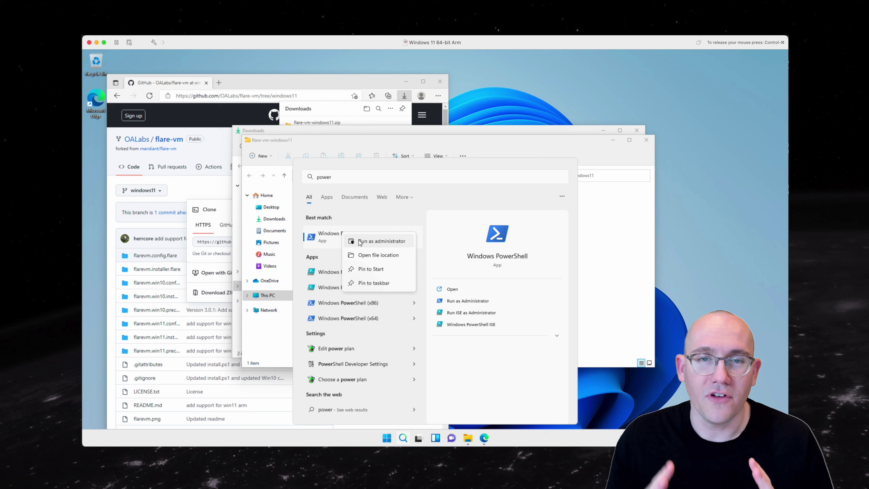
{"action": "left_click", "coordinate": [379, 241]}
Step: Change into C:\Users\admin\Downloads\flare-vm-windows11\ and its nested flare-vm-windows11 folder
{"action": "type", "text": "cd C:\\Users\\"}
{"action": "type", "text": "admin\\Downloads\\flare-vm-windows11\\"}
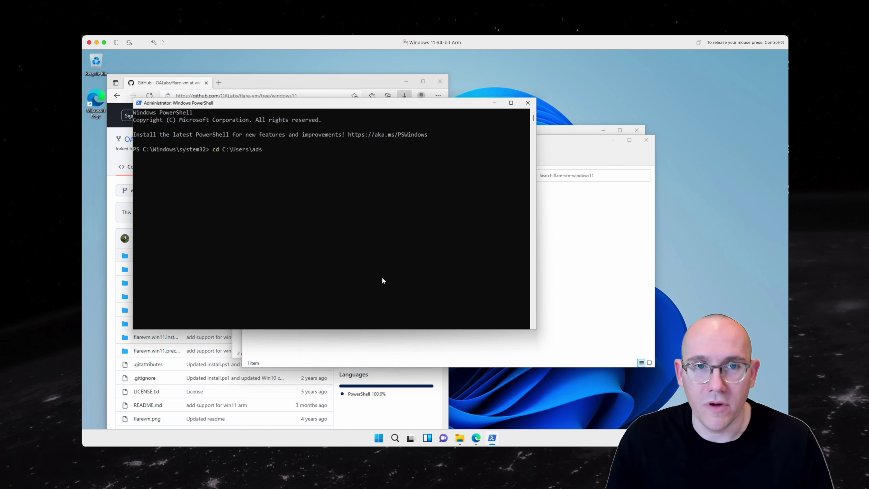
{"action": "key", "text": "Return"}
{"action": "type", "text": "dir"}
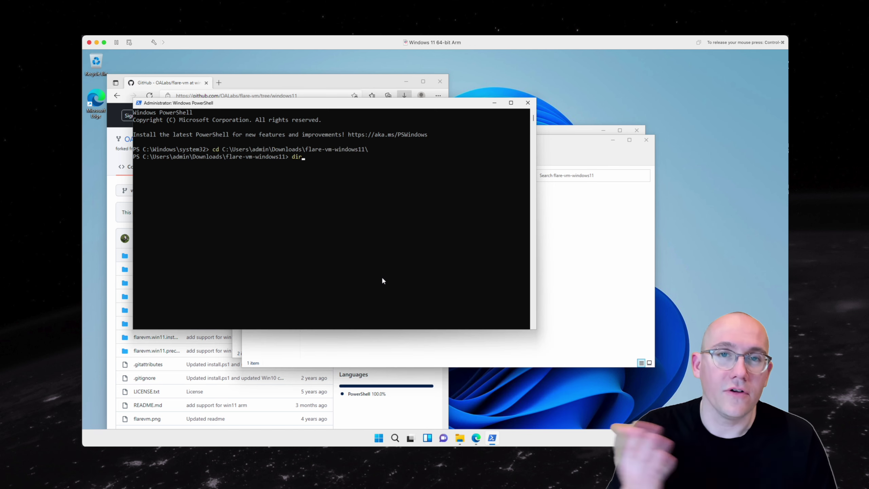
{"action": "key", "text": "Return"}
{"action": "type", "text": "cd .\\flare-vm-windows11\\"}
{"action": "key", "text": "Return"}
Step: Unblock the install.ps1 script with Unblock-File
{"action": "type", "text": "unbl"}
{"action": "key", "text": "Tab"}
{"action": "type", "text": ".\\i"}
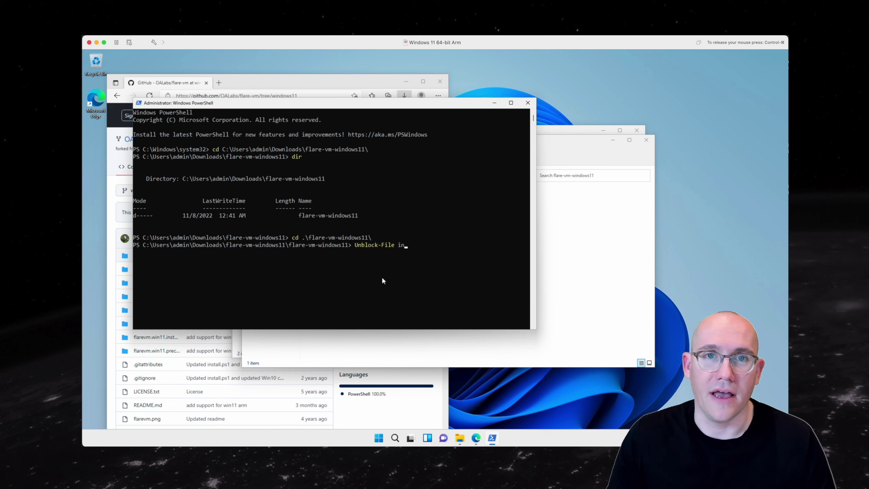
{"action": "key", "text": "Tab"}
{"action": "key", "text": "Return"}
Step: Set the execution policy to Unrestricted and confirm with Y
{"action": "type", "text": "Set-ExecutionPolicy un"}
{"action": "key", "text": "Tab"}
{"action": "key", "text": "Return"}
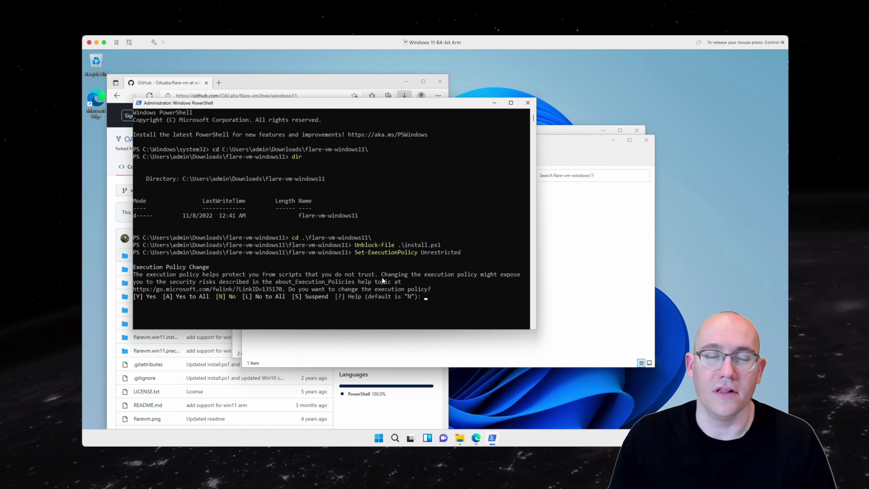
{"action": "type", "text": "Y"}
{"action": "key", "text": "Return"}
Step: Run install.ps1 with -profile_file set to the profile_win11.json profile
{"action": "type", "text": ".\\i"}
{"action": "key", "text": "Tab"}
{"action": "type", "text": "-profile"}
{"action": "key", "text": "Tab"}
{"action": "type", "text": ".\\p"}
{"action": "key", "text": "Tab"}
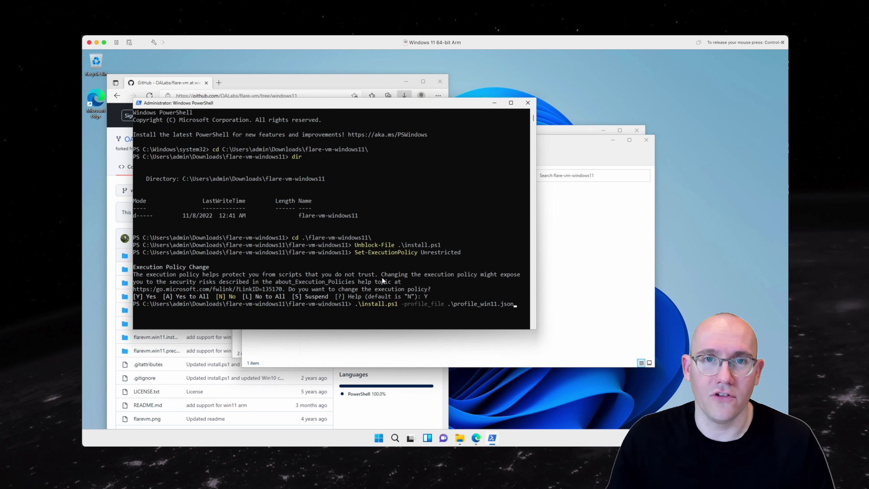
{"action": "key", "text": "Return"}
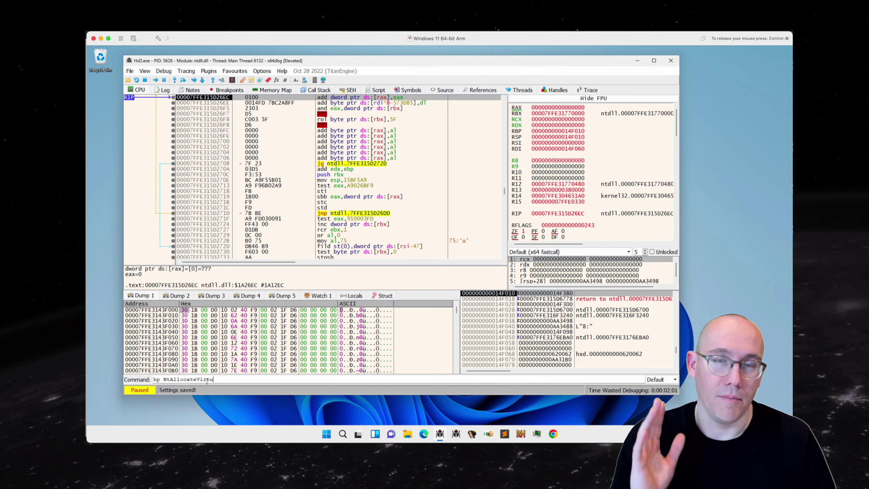
Step: Set a breakpoint on NtAllocateVirtualMemory and run HxD until it hits
{"action": "type", "text": "ry"}
{"action": "key", "text": "Return"}
{"action": "key", "text": "F9"}
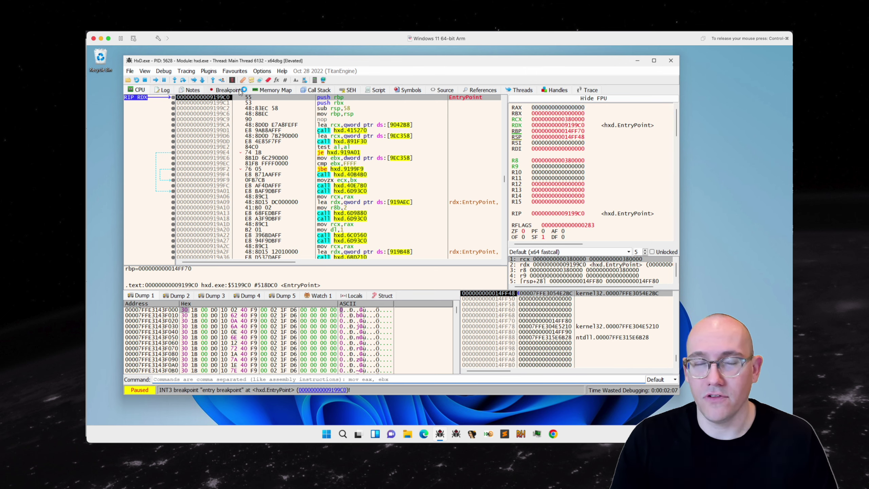
{"action": "key", "text": "F9"}
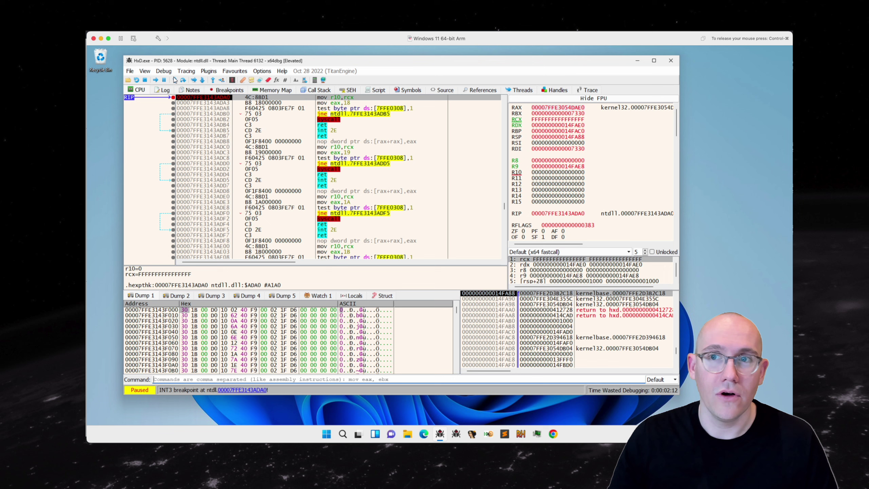
Step: Step through the NtAllocateVirtualMemory syscall stub until the breakpoint triggers again
{"action": "left_click", "coordinate": [175, 80]}
{"action": "left_click", "coordinate": [175, 80]}
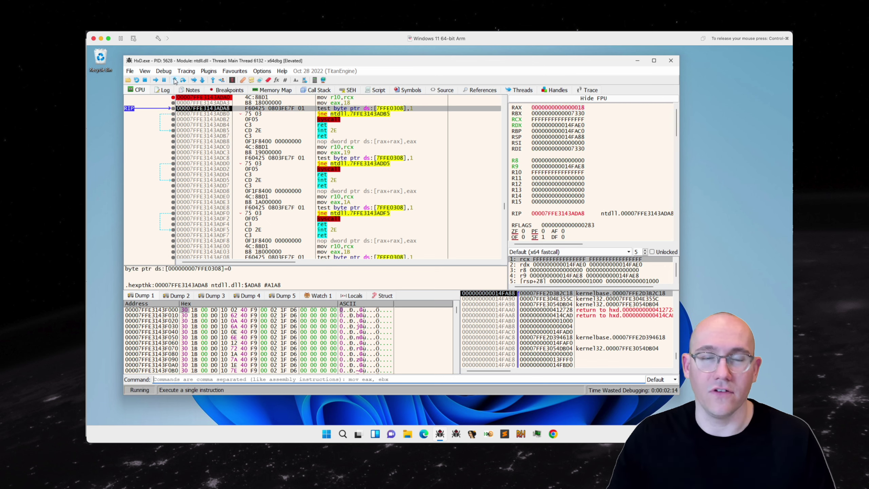
{"action": "left_click", "coordinate": [175, 80]}
{"action": "left_click", "coordinate": [174, 80]}
{"action": "left_click", "coordinate": [175, 80]}
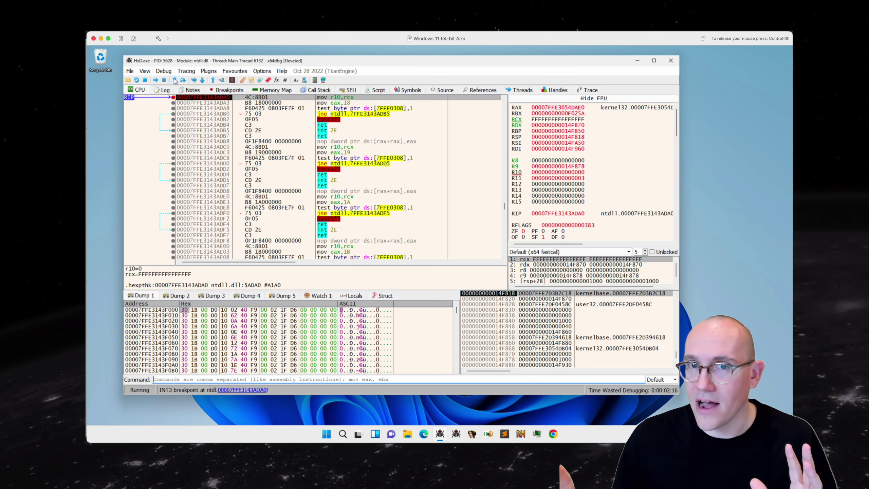